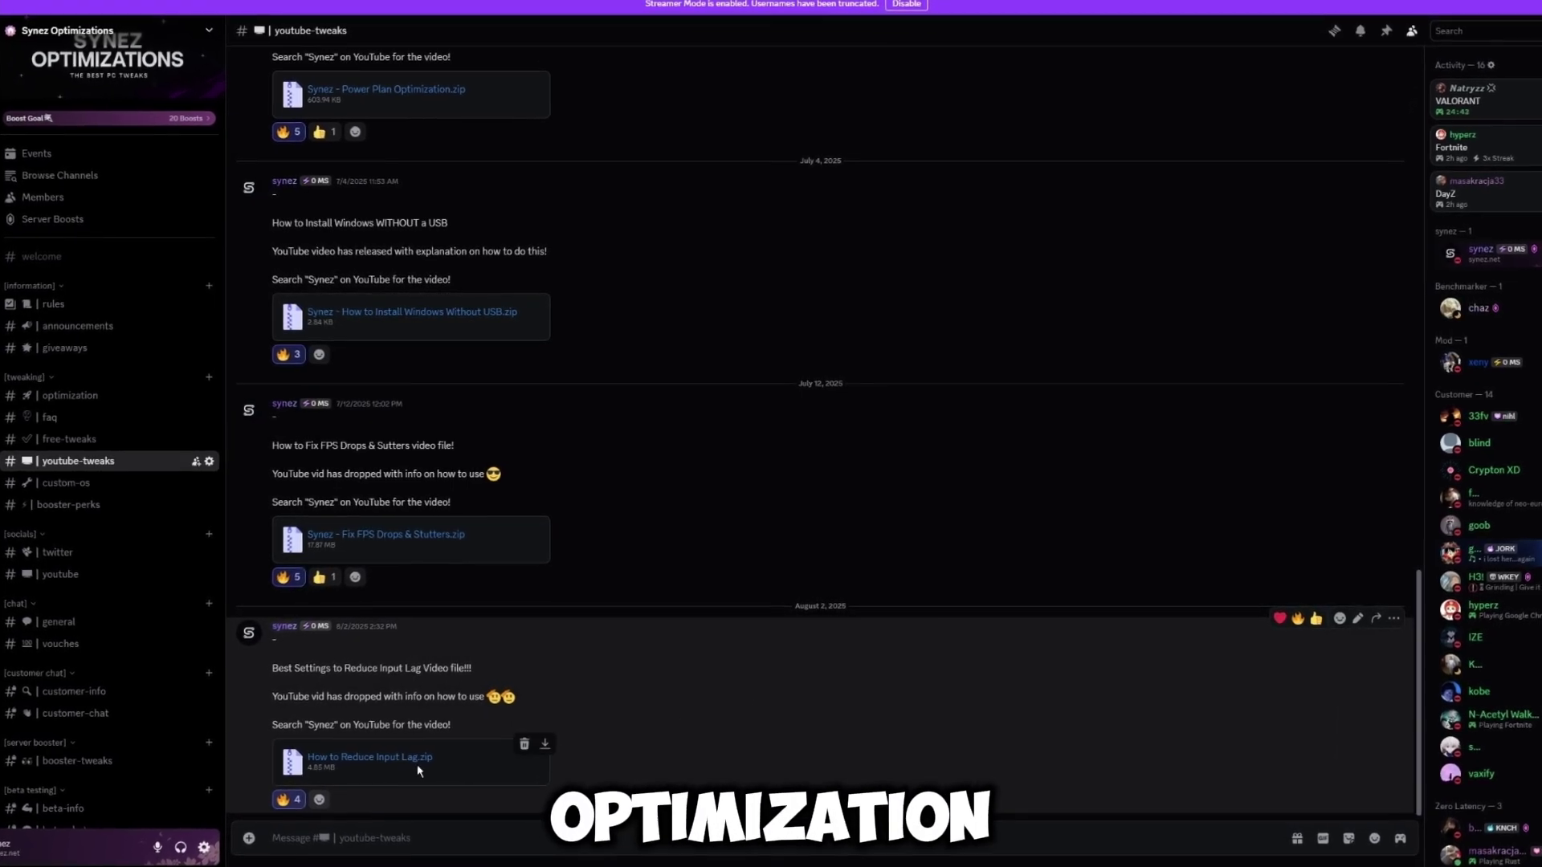
Step: Highlight the How to Reduce Input Lag.zip attachment name in youtube-tweaks, then clear the selection
{"action": "left_click_drag", "start_coordinate": [452, 763], "coordinate": [334, 747]}
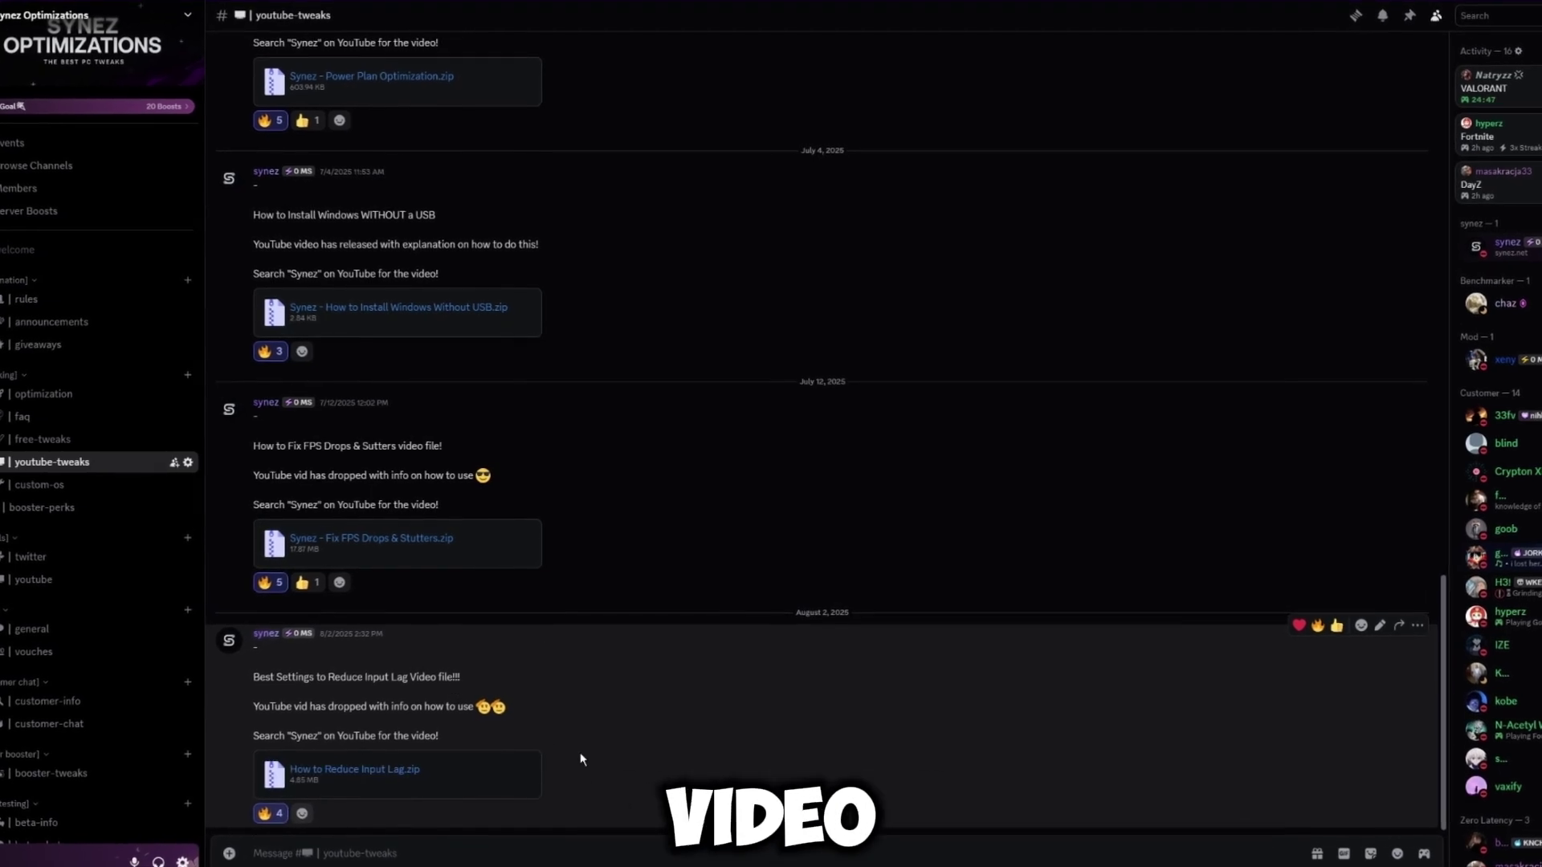
{"action": "left_click", "coordinate": [537, 798]}
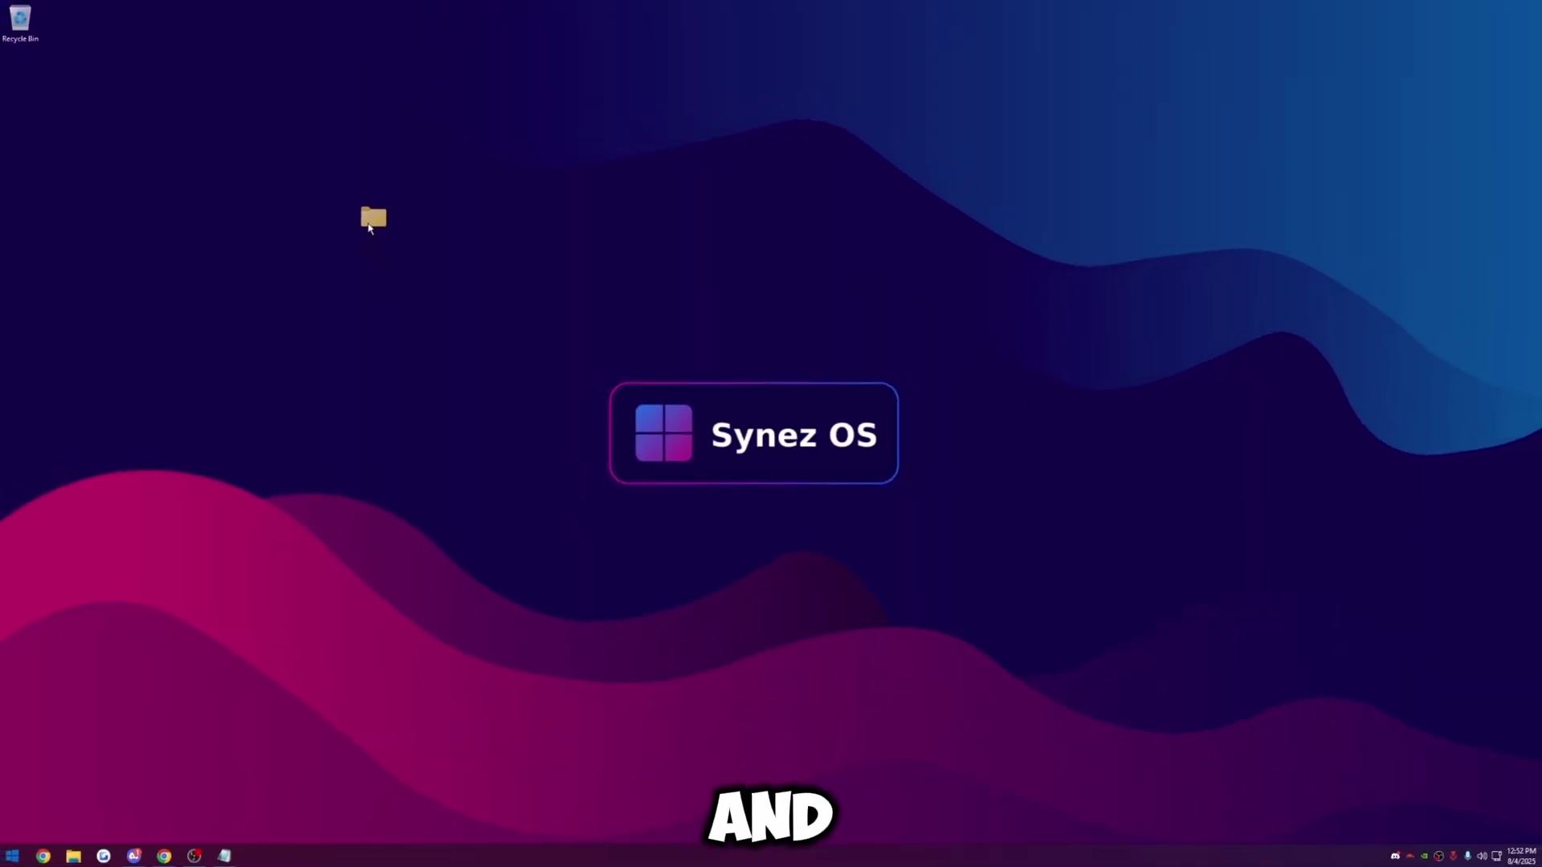
Step: Open the desktop mouse optimization folder, then 1. Mouse Software, and select the Flick Fire Software shortcut
{"action": "double_click", "coordinate": [383, 210]}
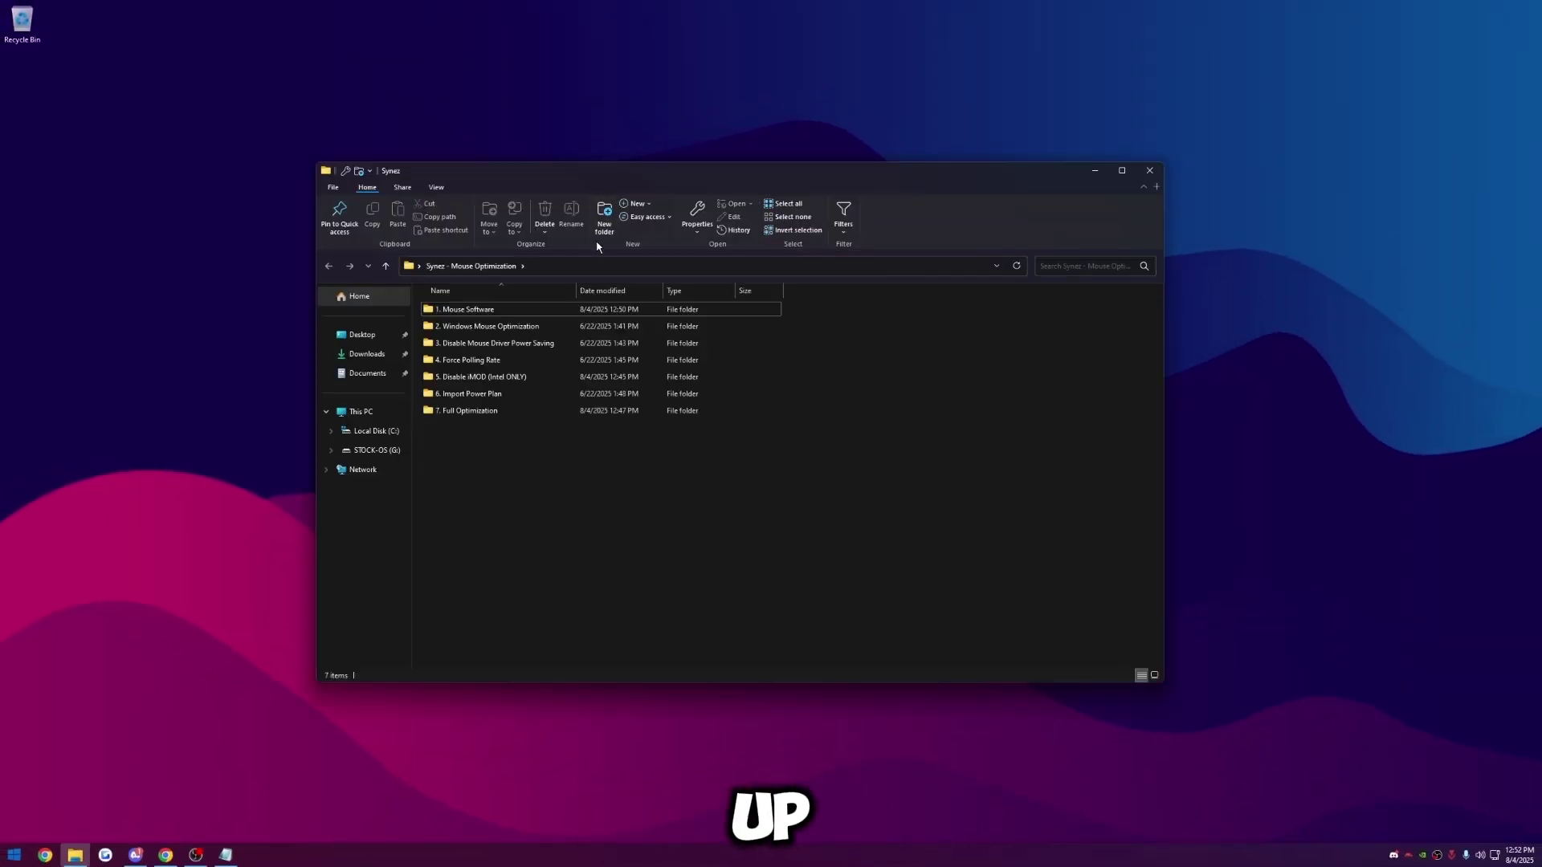
{"action": "double_click", "coordinate": [506, 309]}
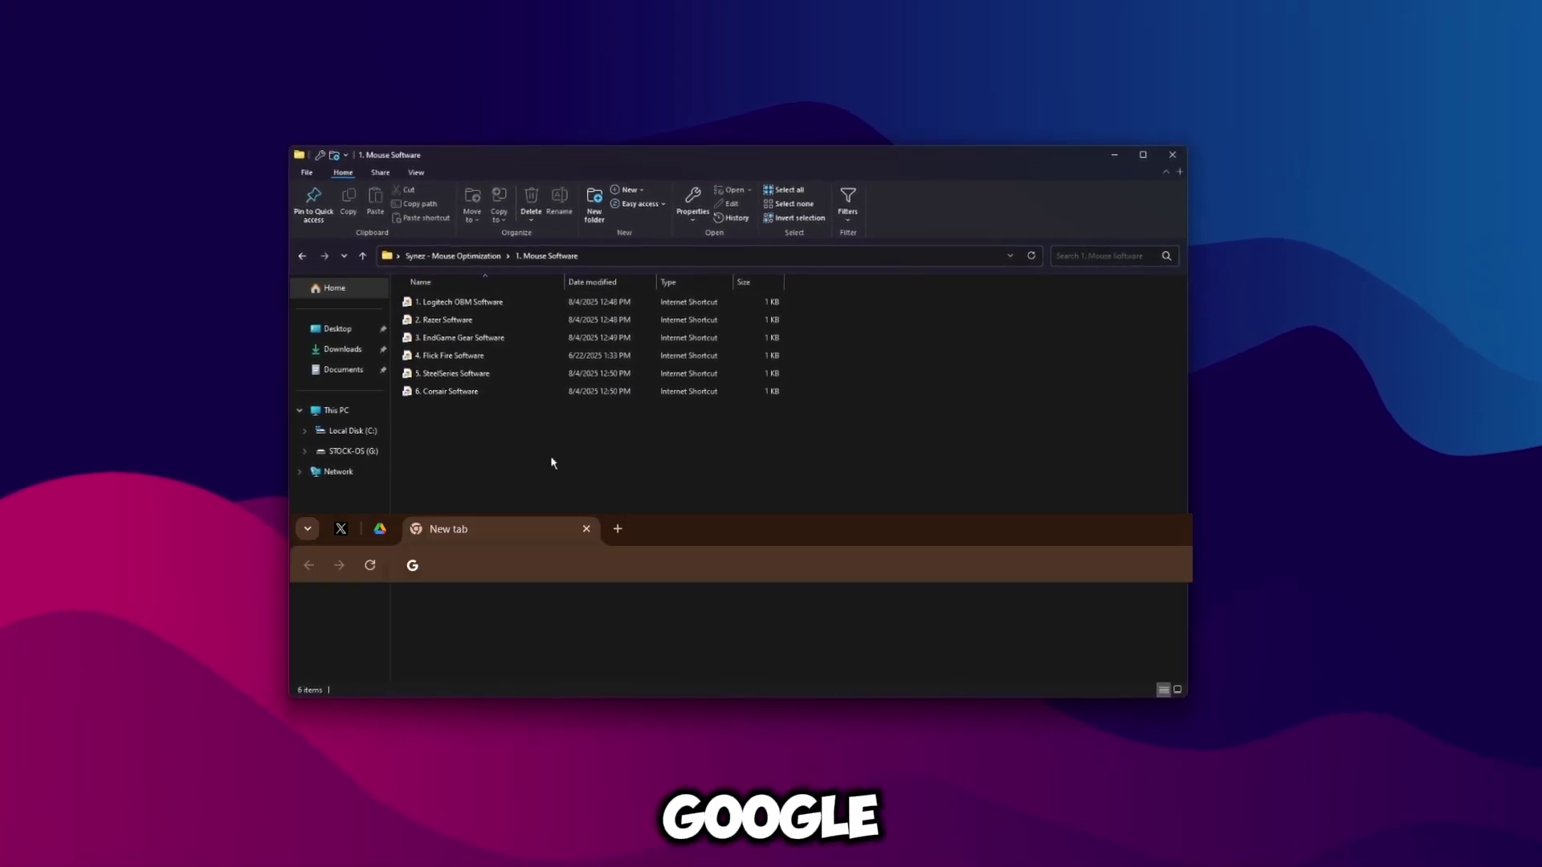
{"action": "type", "text": "does my mouse have onboard memory?"}
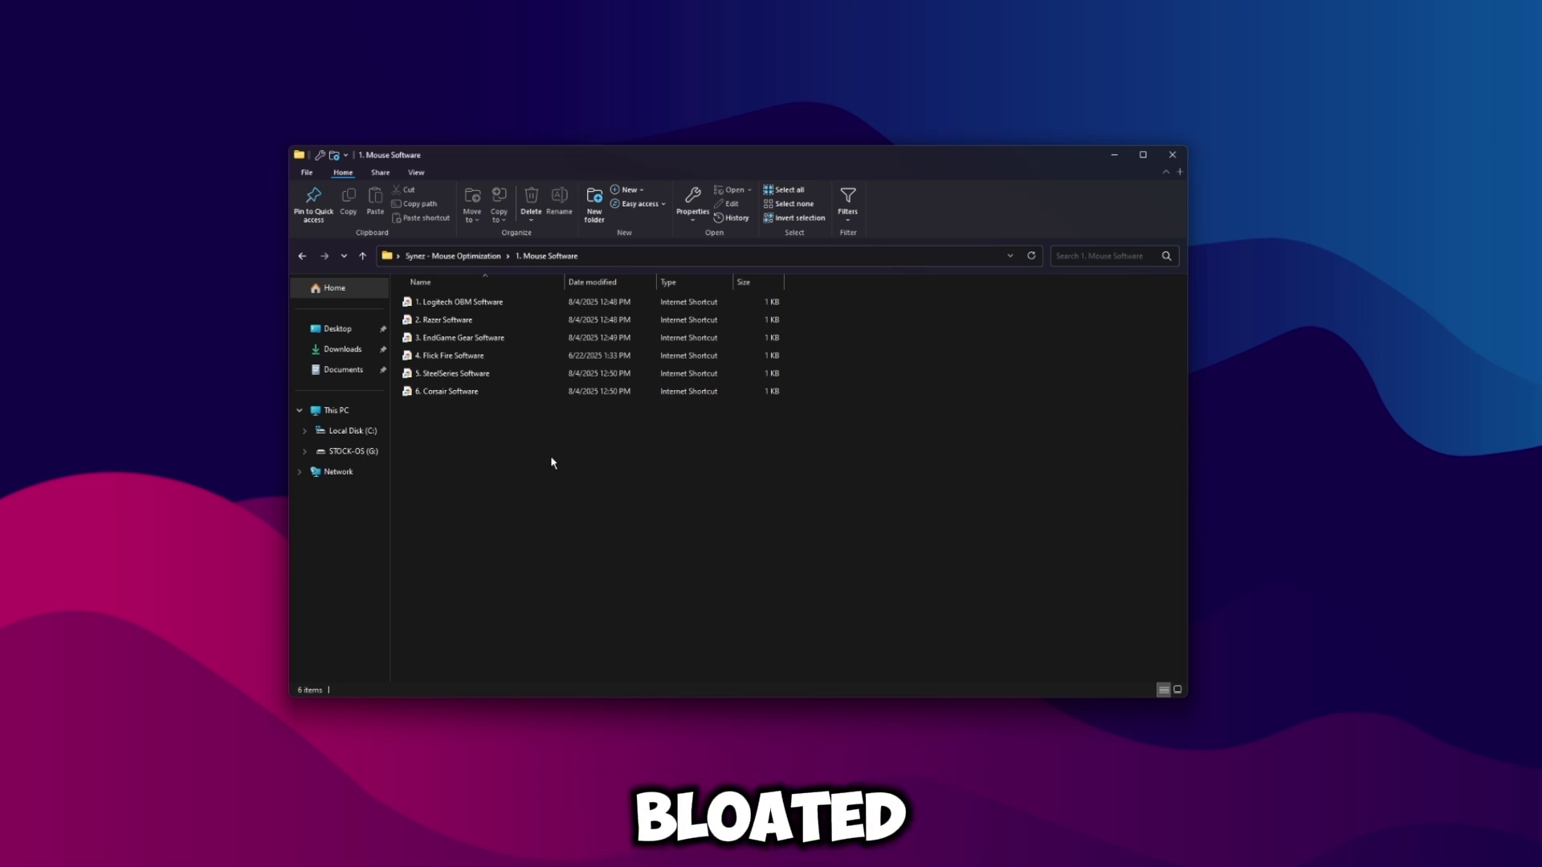
{"action": "left_click", "coordinate": [408, 357]}
Step: Launch the Flick Fire Software and nudge its window slightly to the right
{"action": "double_click", "coordinate": [415, 351]}
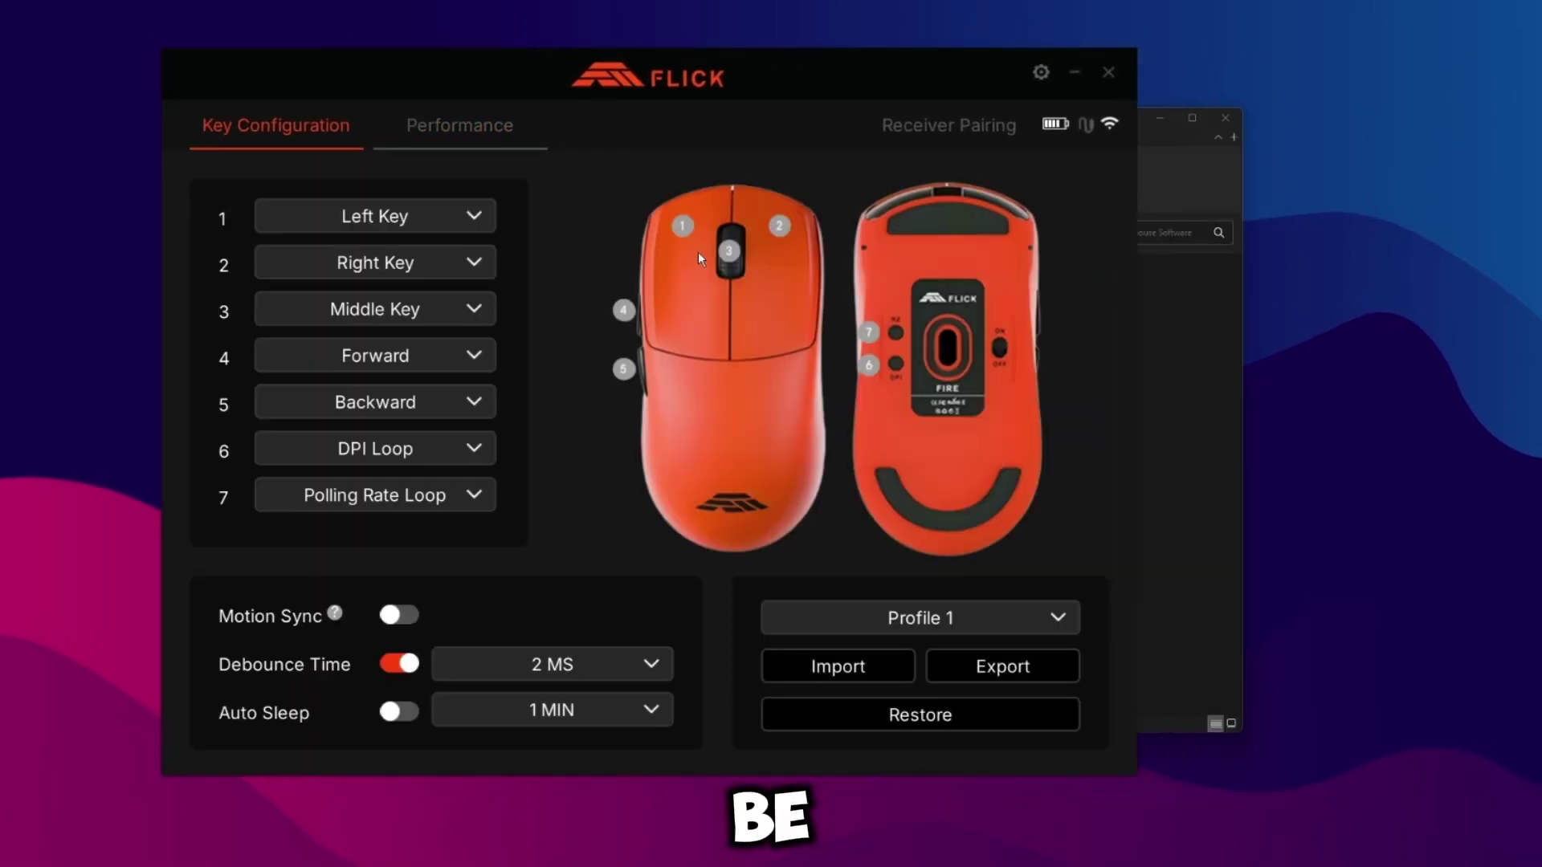
{"action": "left_click_drag", "start_coordinate": [678, 94], "coordinate": [709, 89]}
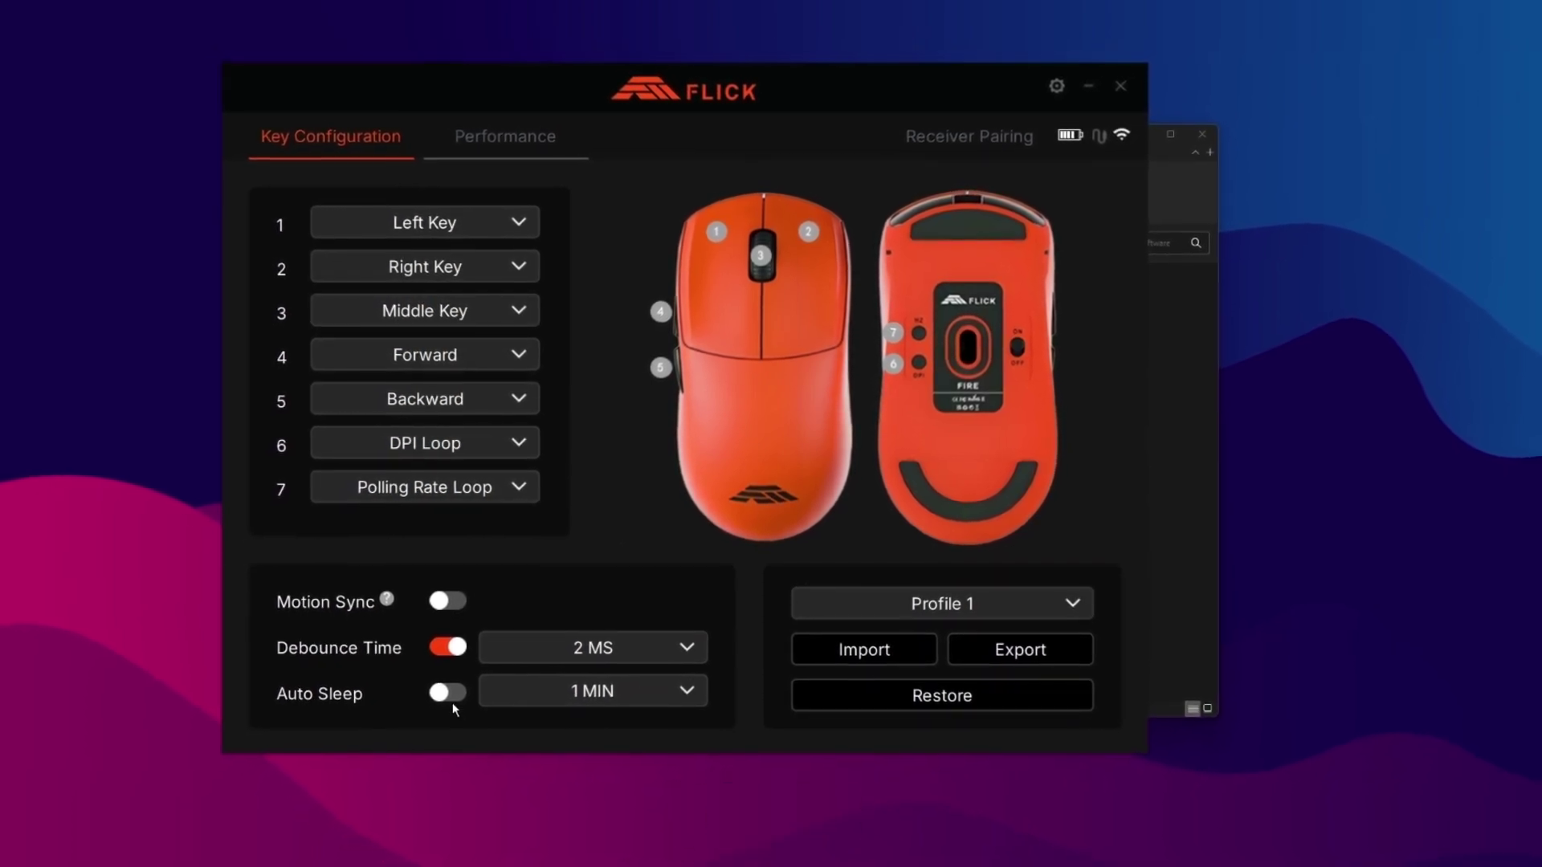
Step: Check the Performance tab (1600 DPI, 2000 Hz polling, 2mm LOD), then close the Flick software
{"action": "left_click", "coordinate": [526, 150]}
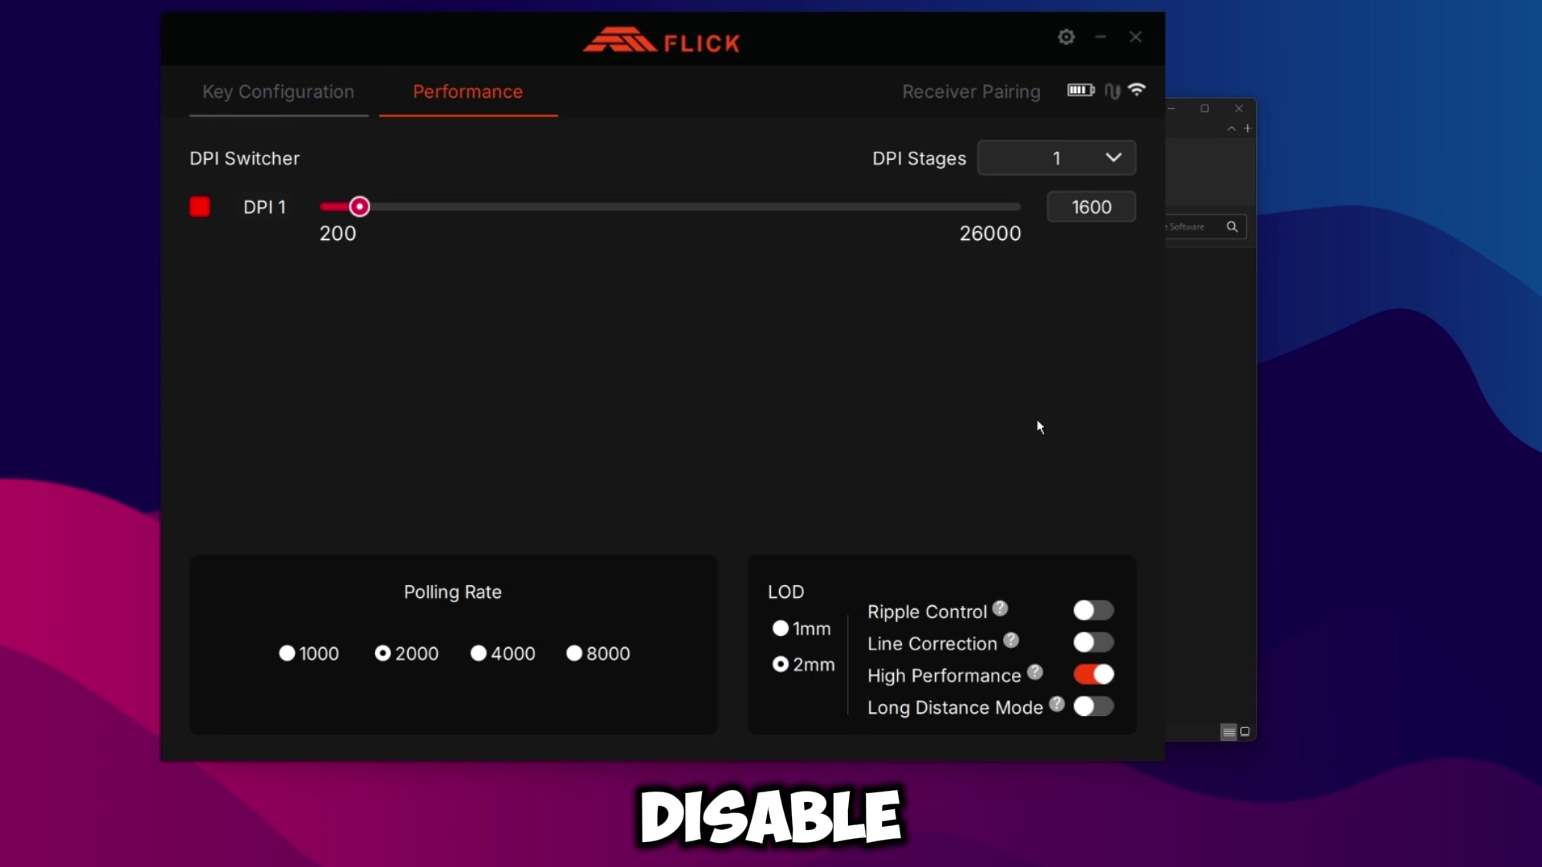
{"action": "left_click", "coordinate": [1139, 34]}
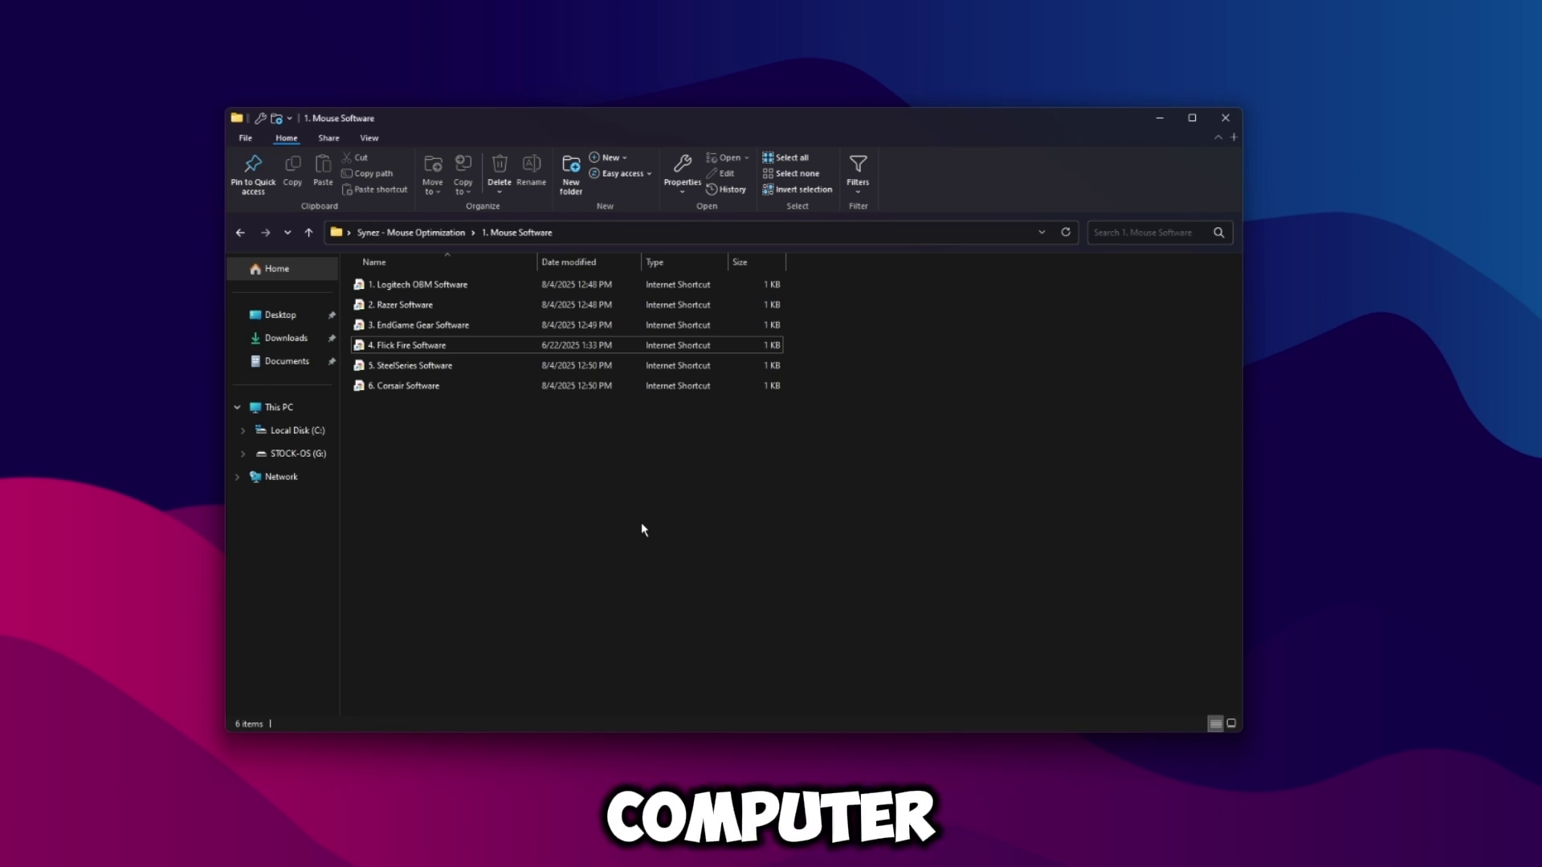
Step: Open 2. Windows Mouse Optimization and inspect Mouse Tweaks.bat in the editor, highlighting its mouse threshold lines
{"action": "left_click", "coordinate": [434, 234]}
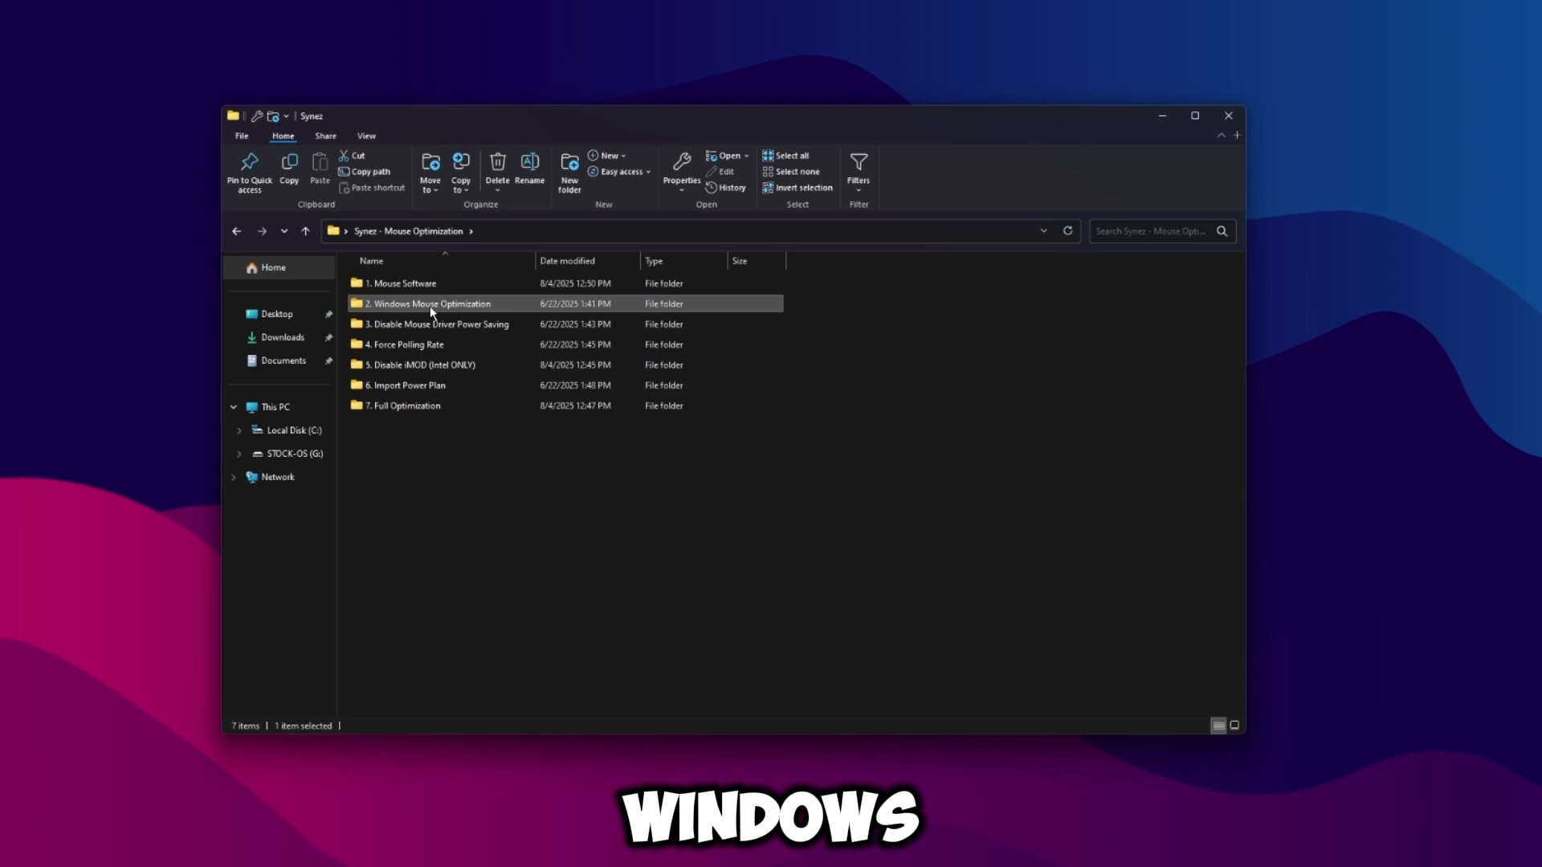
{"action": "double_click", "coordinate": [428, 305]}
{"action": "right_click", "coordinate": [443, 285]}
{"action": "left_click", "coordinate": [504, 309]}
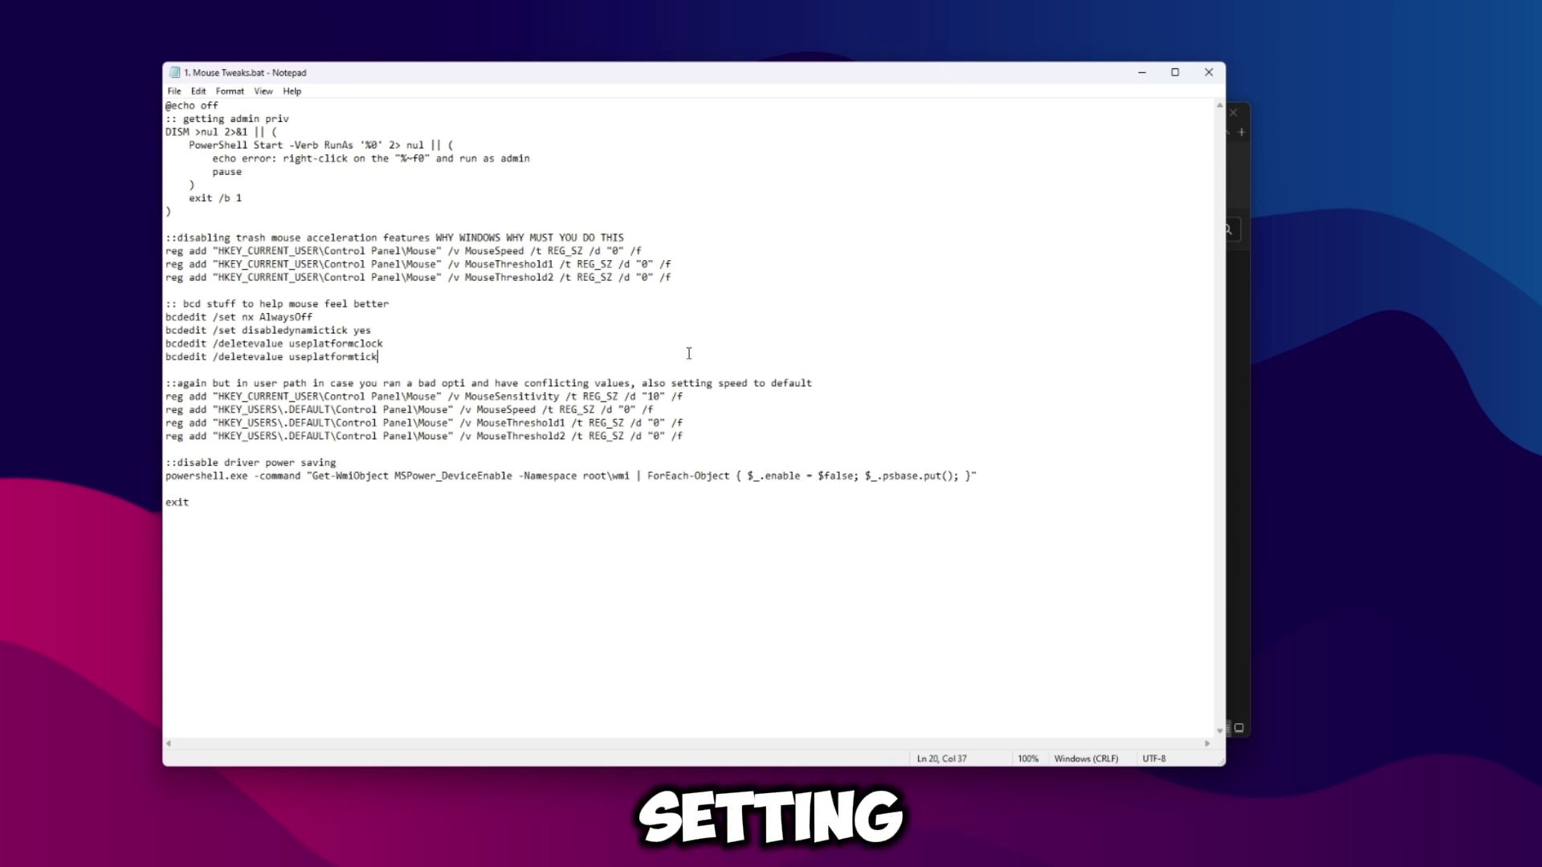
{"action": "left_click_drag", "start_coordinate": [166, 423], "coordinate": [169, 449]}
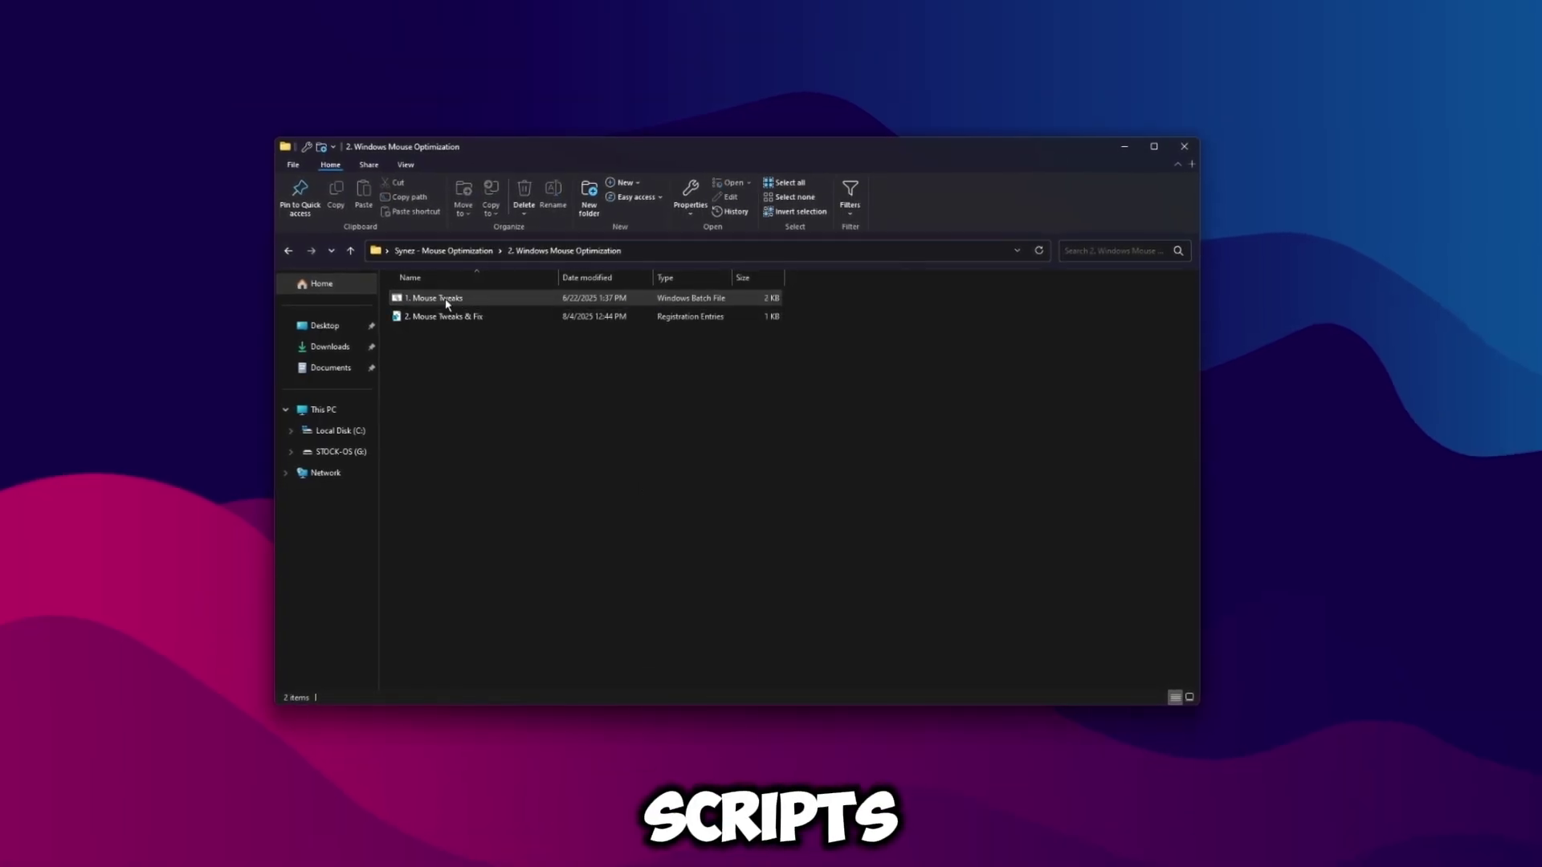
Step: Run Mouse Tweaks.bat, merge 2. Mouse Tweaks & Fix.reg into the registry, and go back up
{"action": "double_click", "coordinate": [442, 302]}
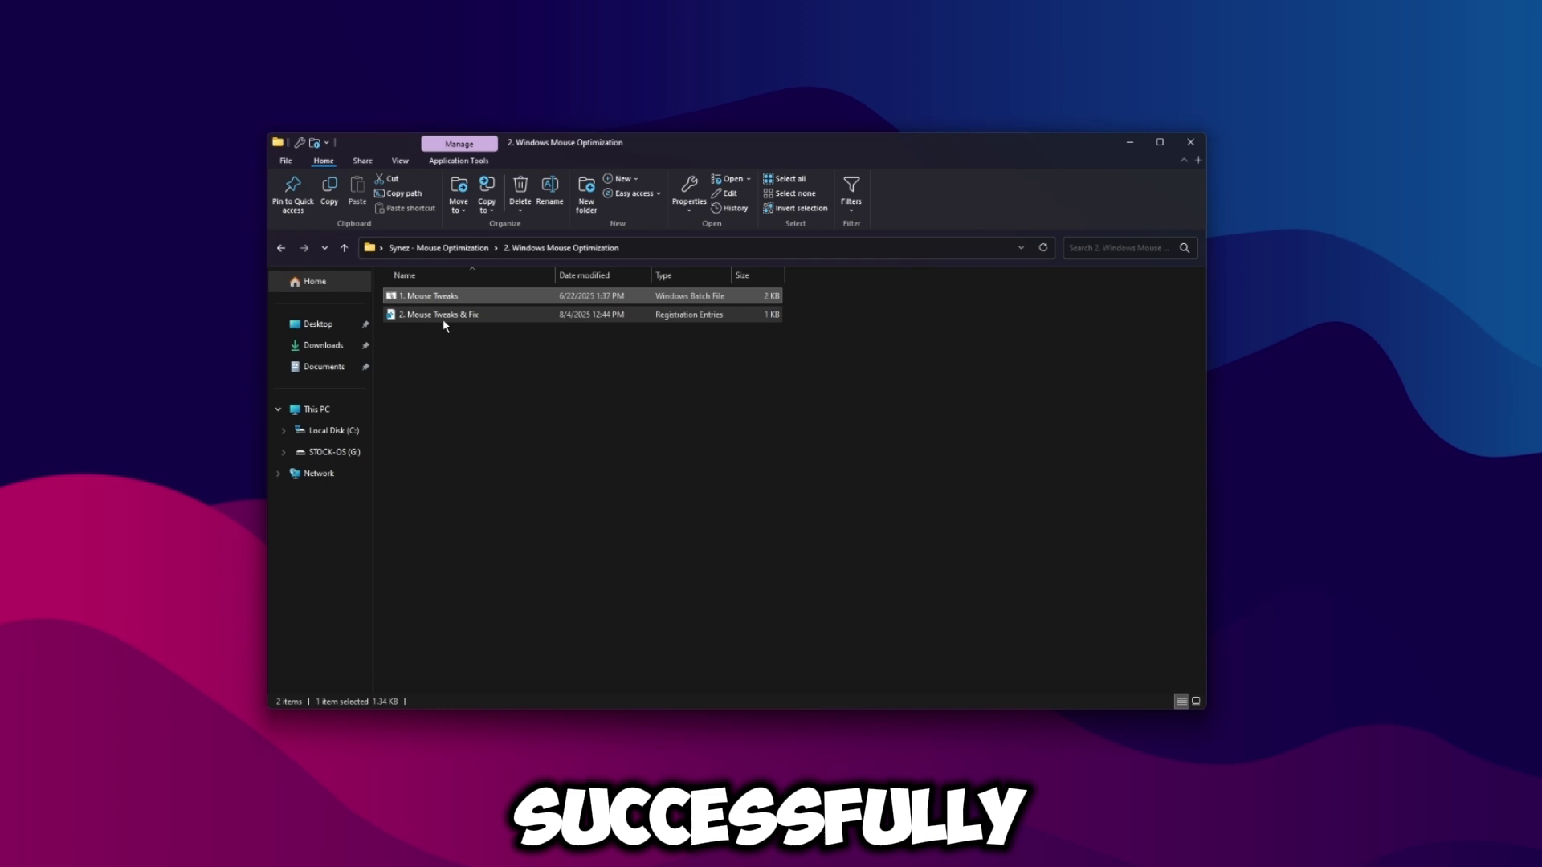
{"action": "double_click", "coordinate": [443, 316]}
{"action": "left_click", "coordinate": [871, 447]}
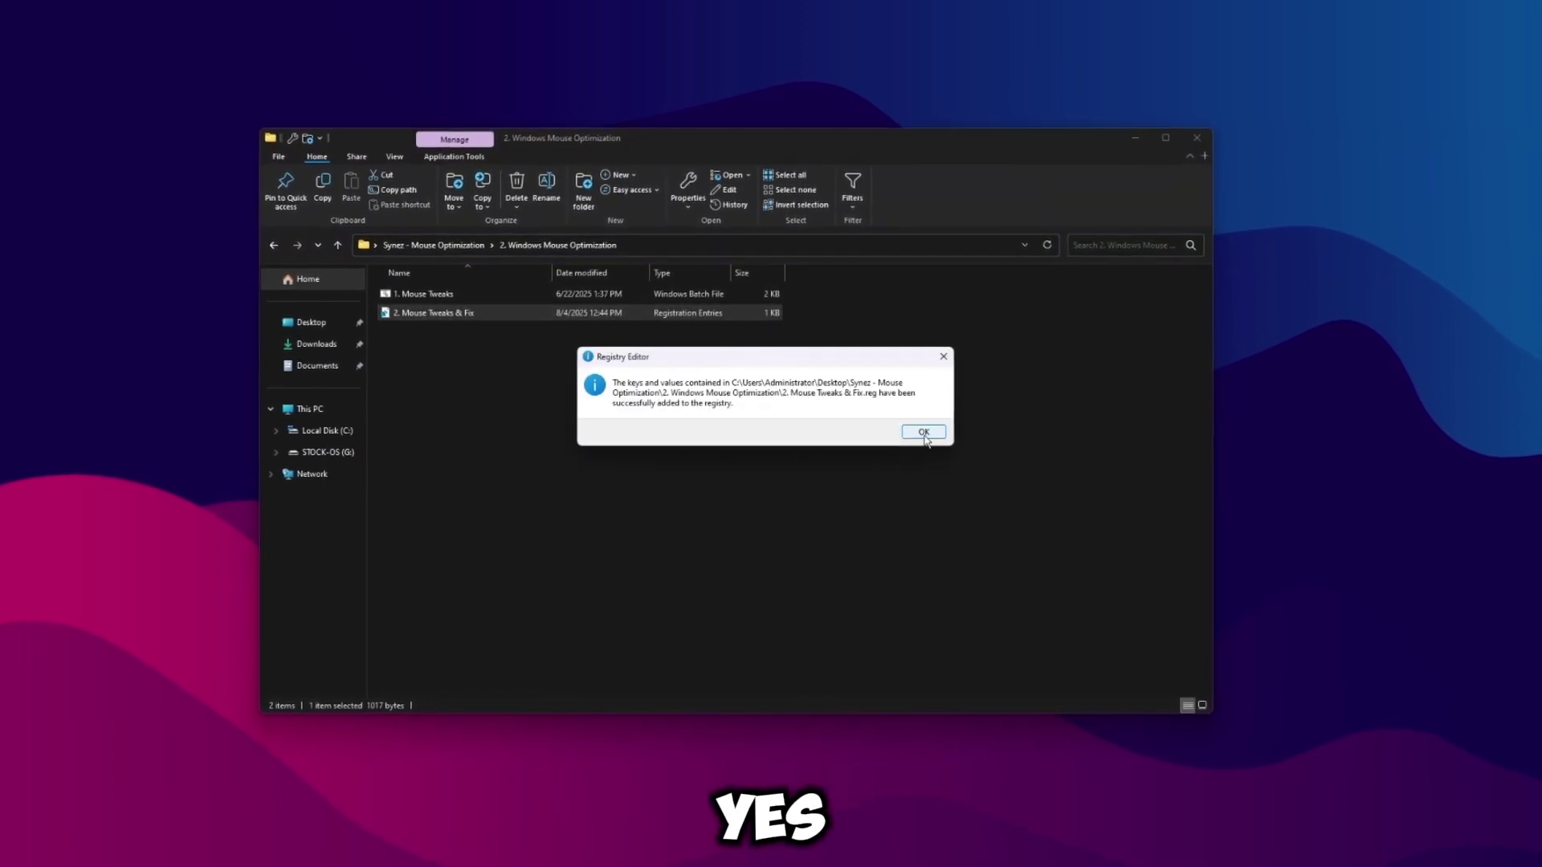
{"action": "left_click", "coordinate": [923, 437]}
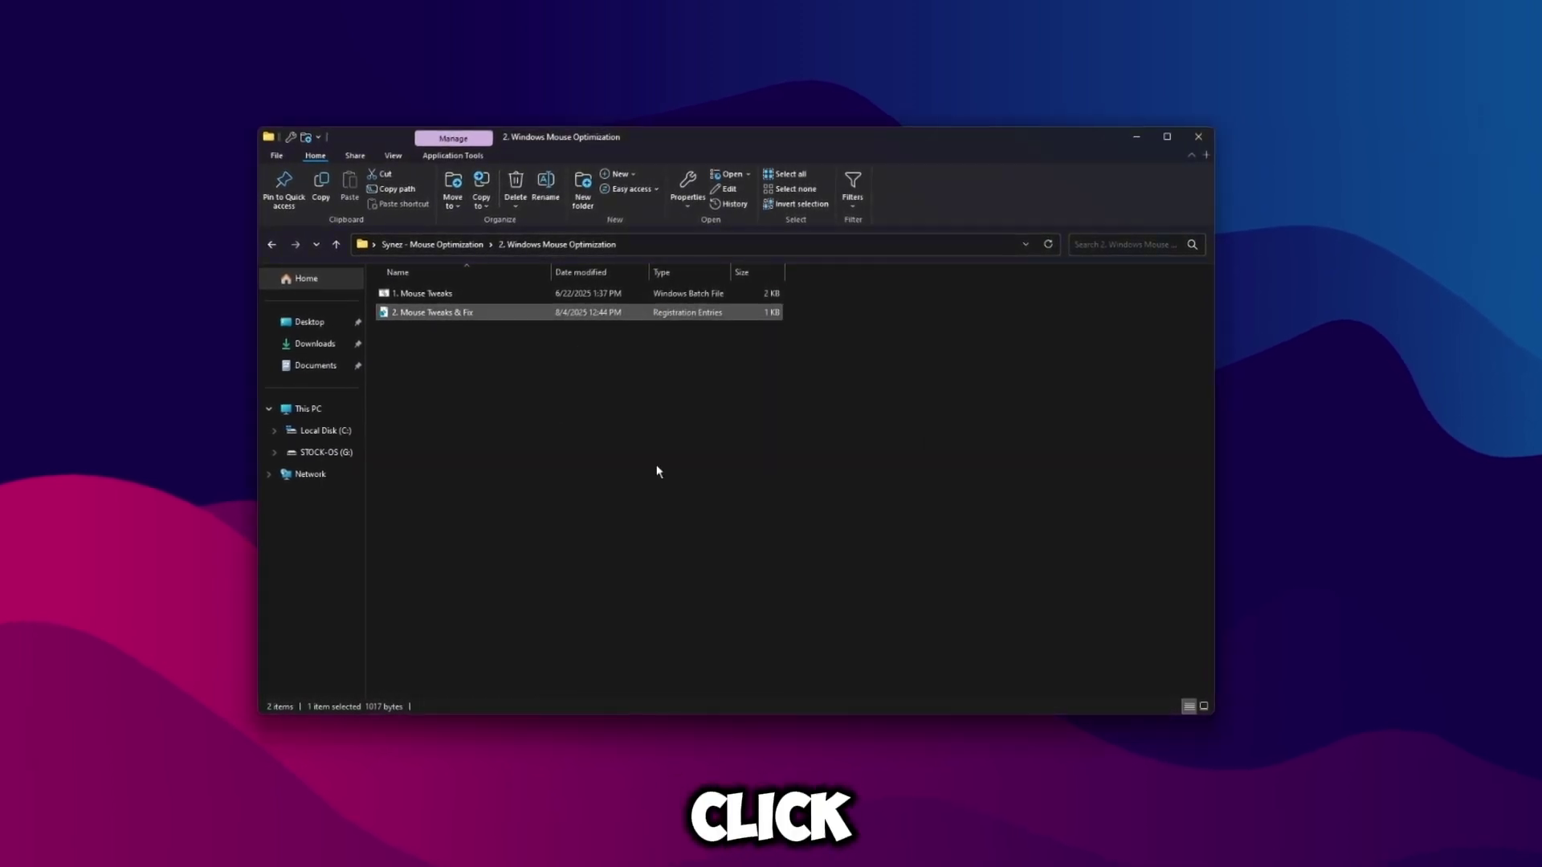
{"action": "left_click", "coordinate": [438, 245]}
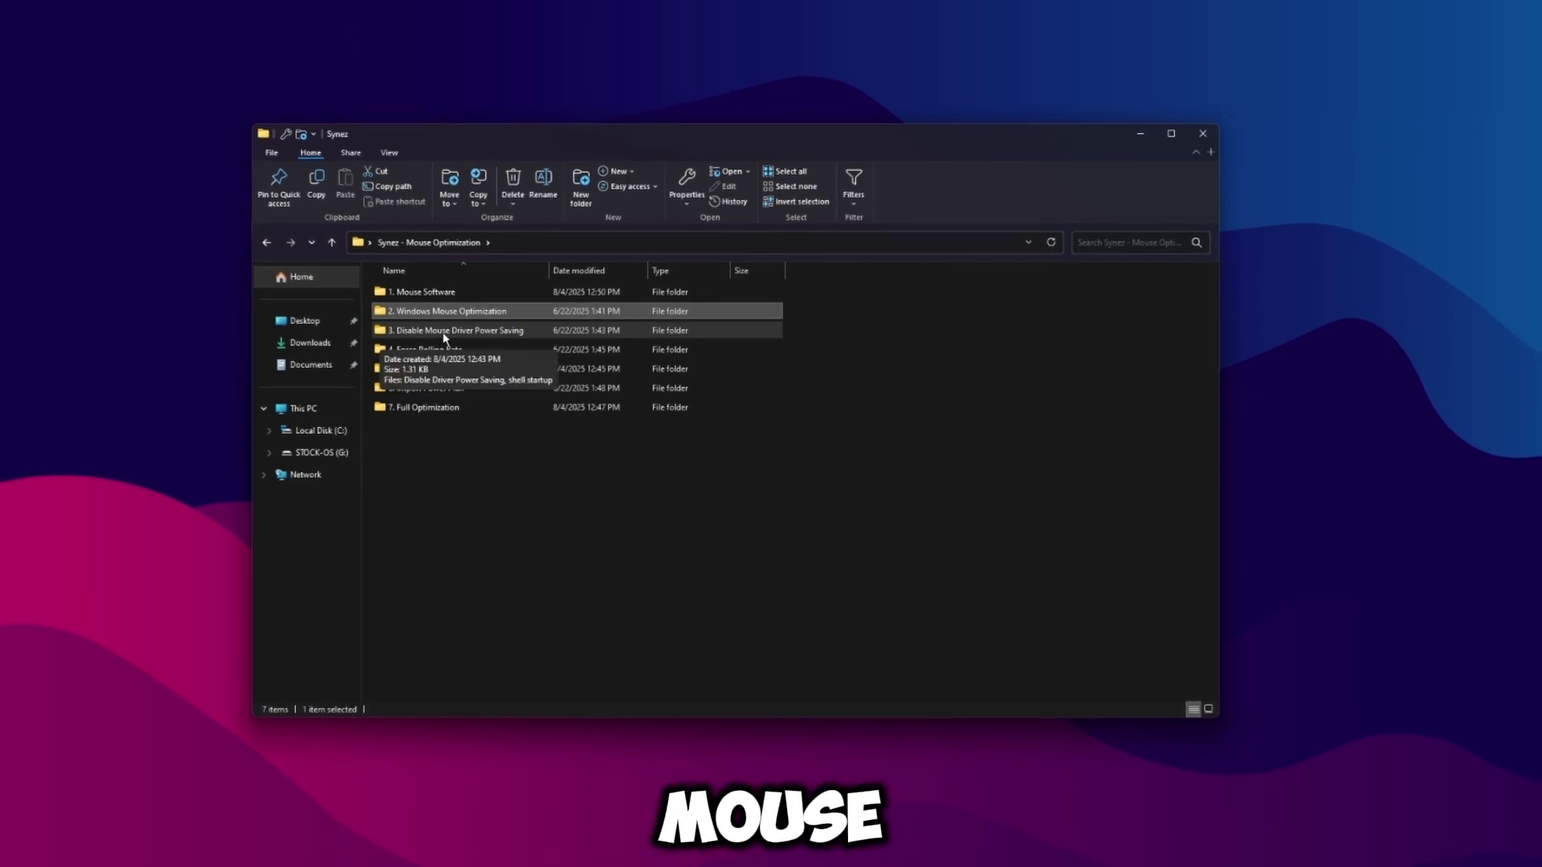
Step: Open 3. Disable Mouse Driver Power Saving and review its batch script in Notepad
{"action": "double_click", "coordinate": [460, 331]}
{"action": "right_click", "coordinate": [464, 294]}
{"action": "left_click", "coordinate": [494, 320]}
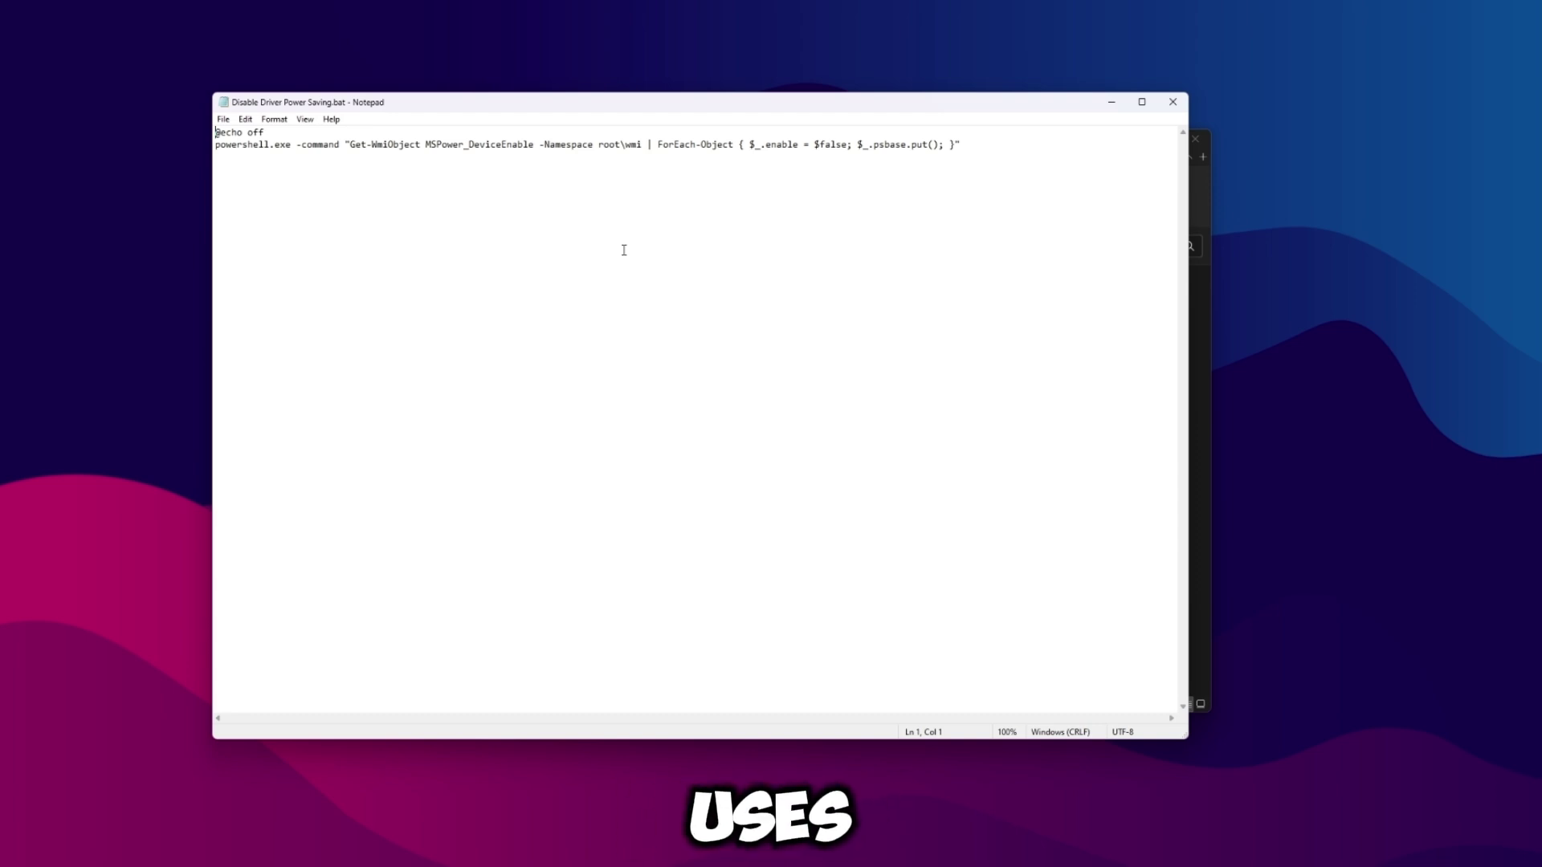
{"action": "key", "text": "alt+F4"}
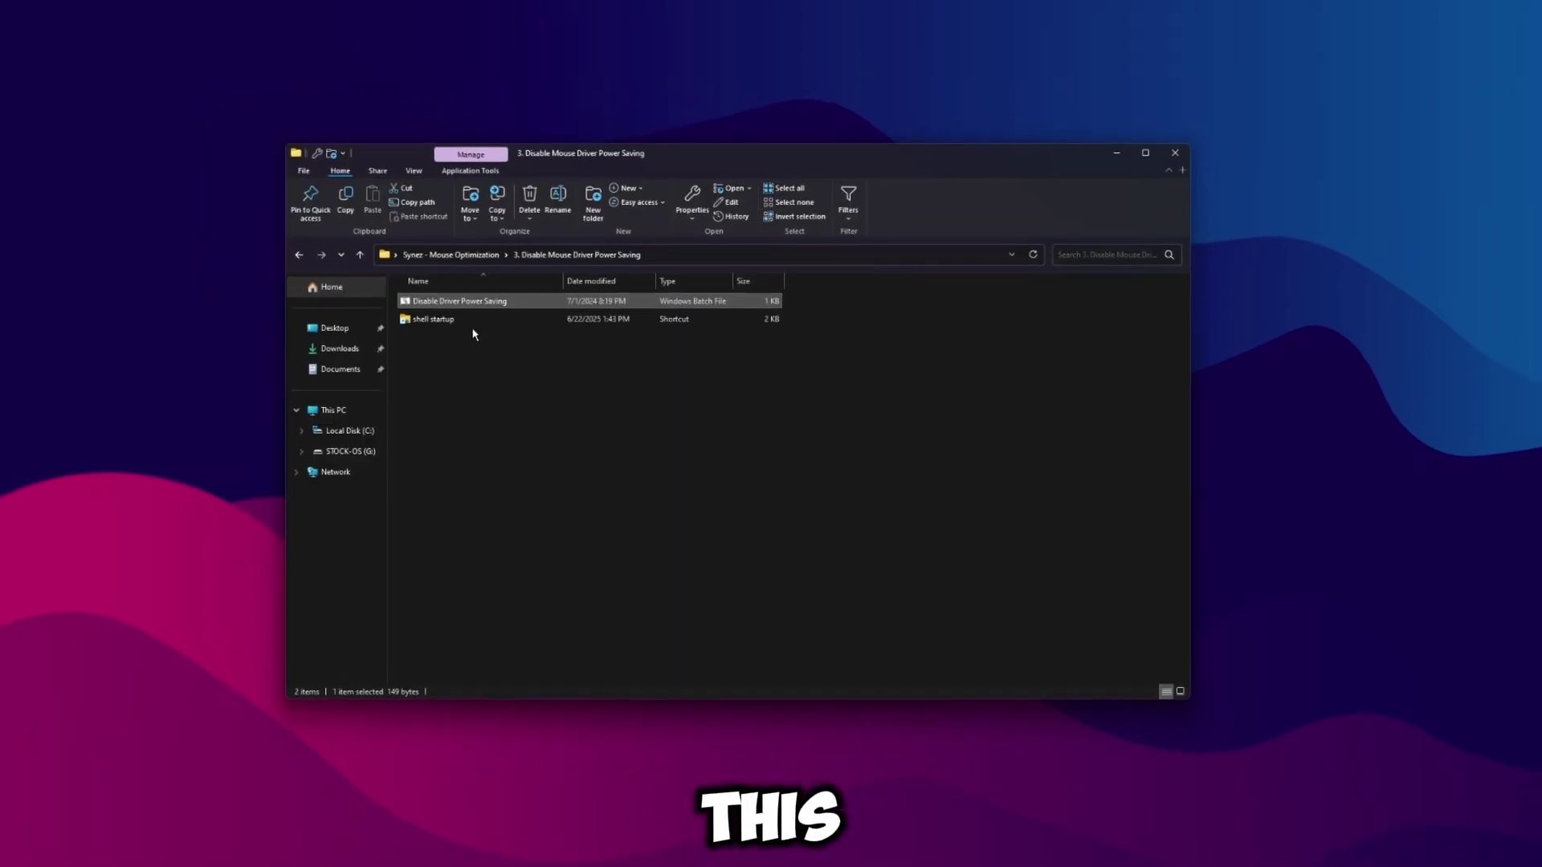
Step: Copy the Disable Driver Power Saving script and open the Windows Startup folder
{"action": "right_click", "coordinate": [490, 305]}
{"action": "left_click", "coordinate": [538, 492]}
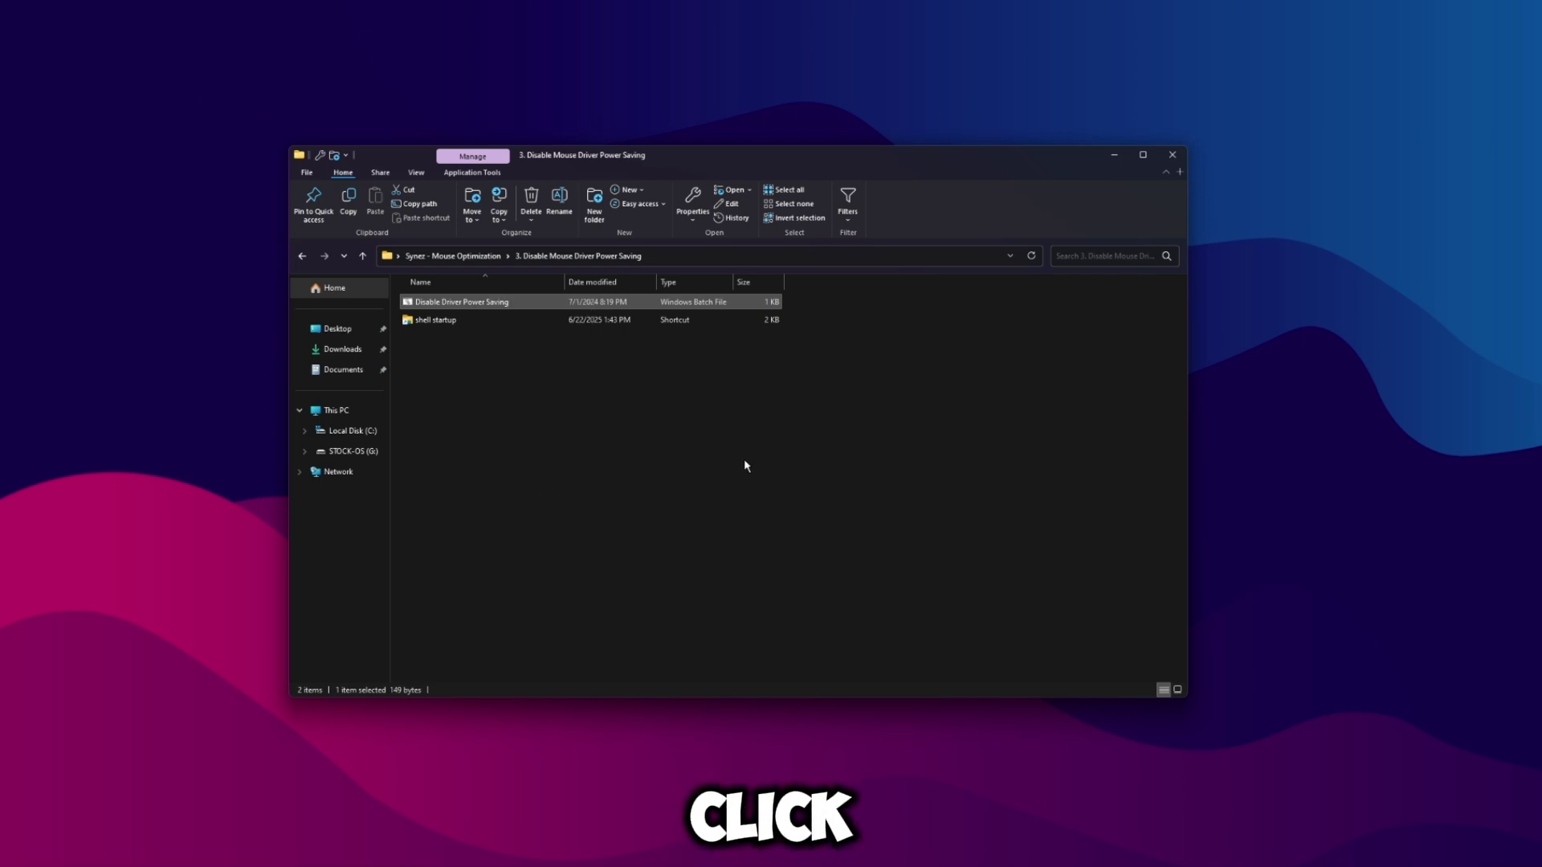
{"action": "double_click", "coordinate": [441, 325]}
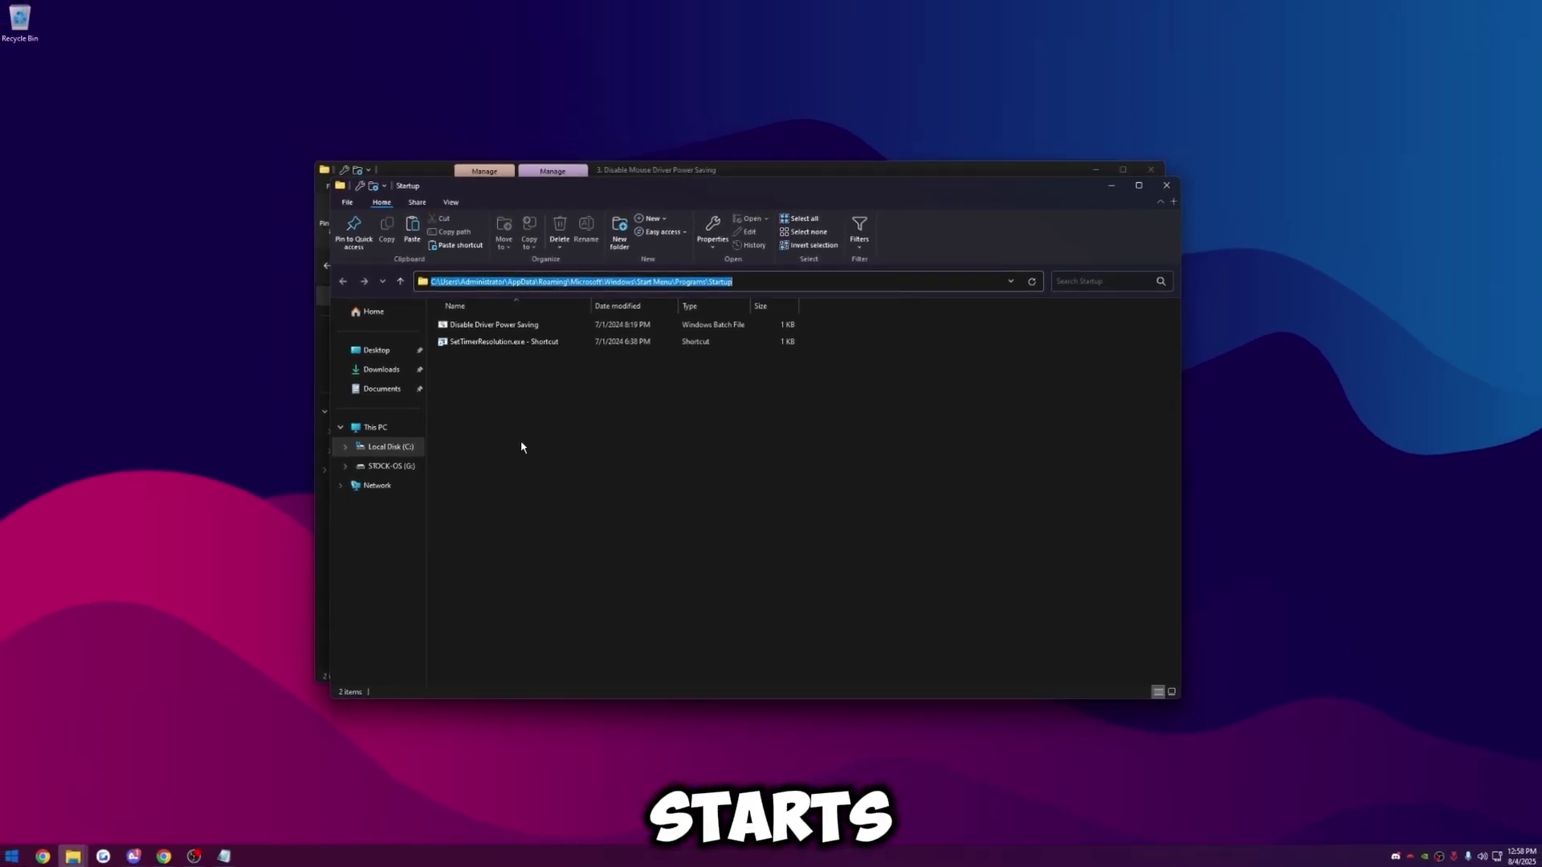
Step: Check the Startup Apps settings page for the power-saving script's entry
{"action": "key", "text": "super"}
{"action": "type", "text": "startup"}
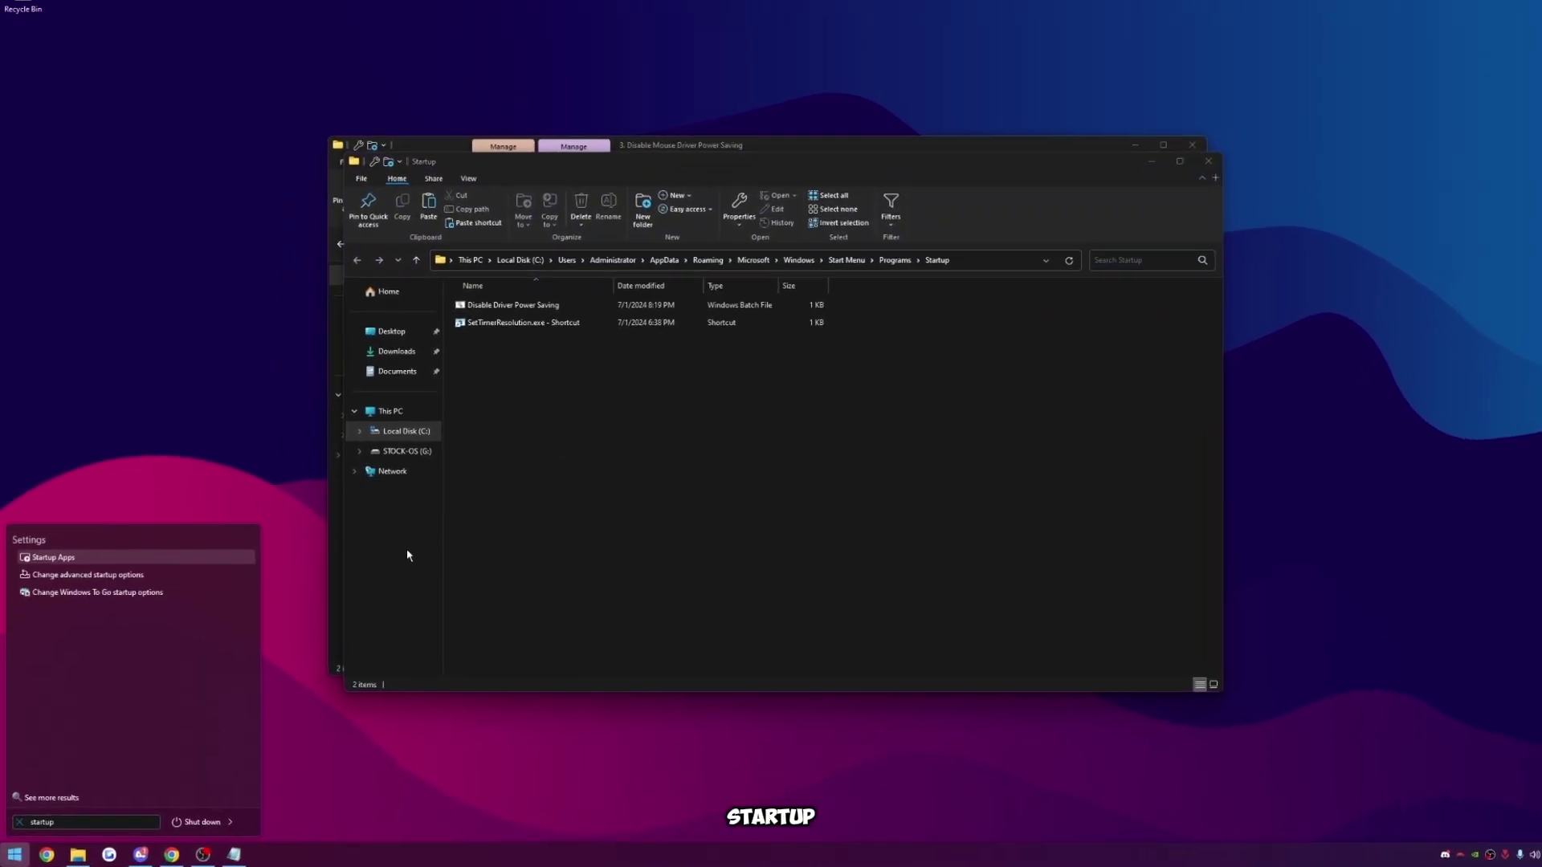
{"action": "key", "text": "Return"}
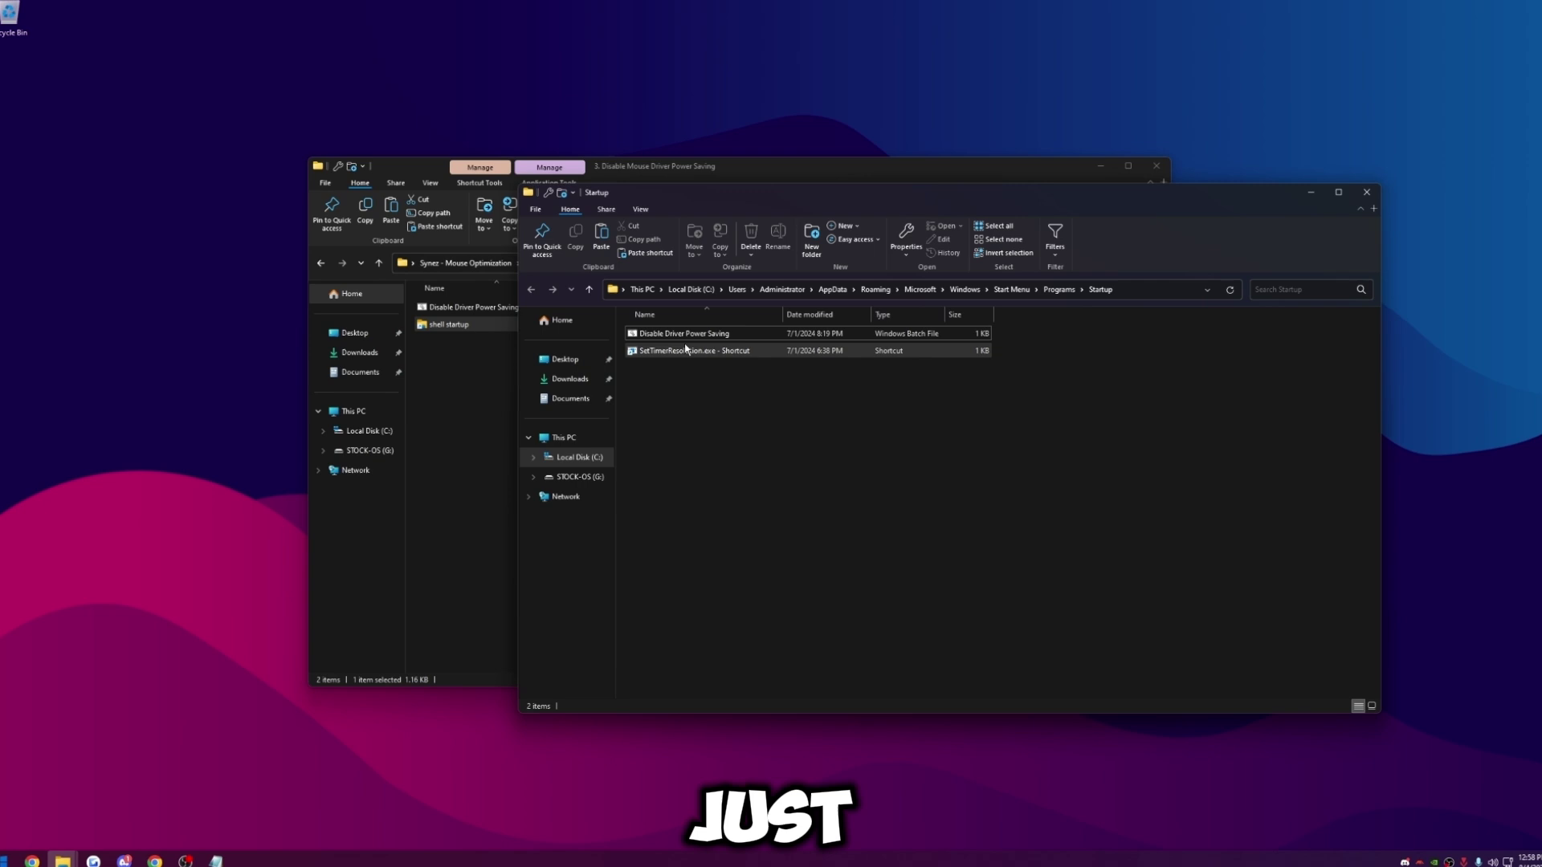
{"action": "left_click", "coordinate": [684, 334]}
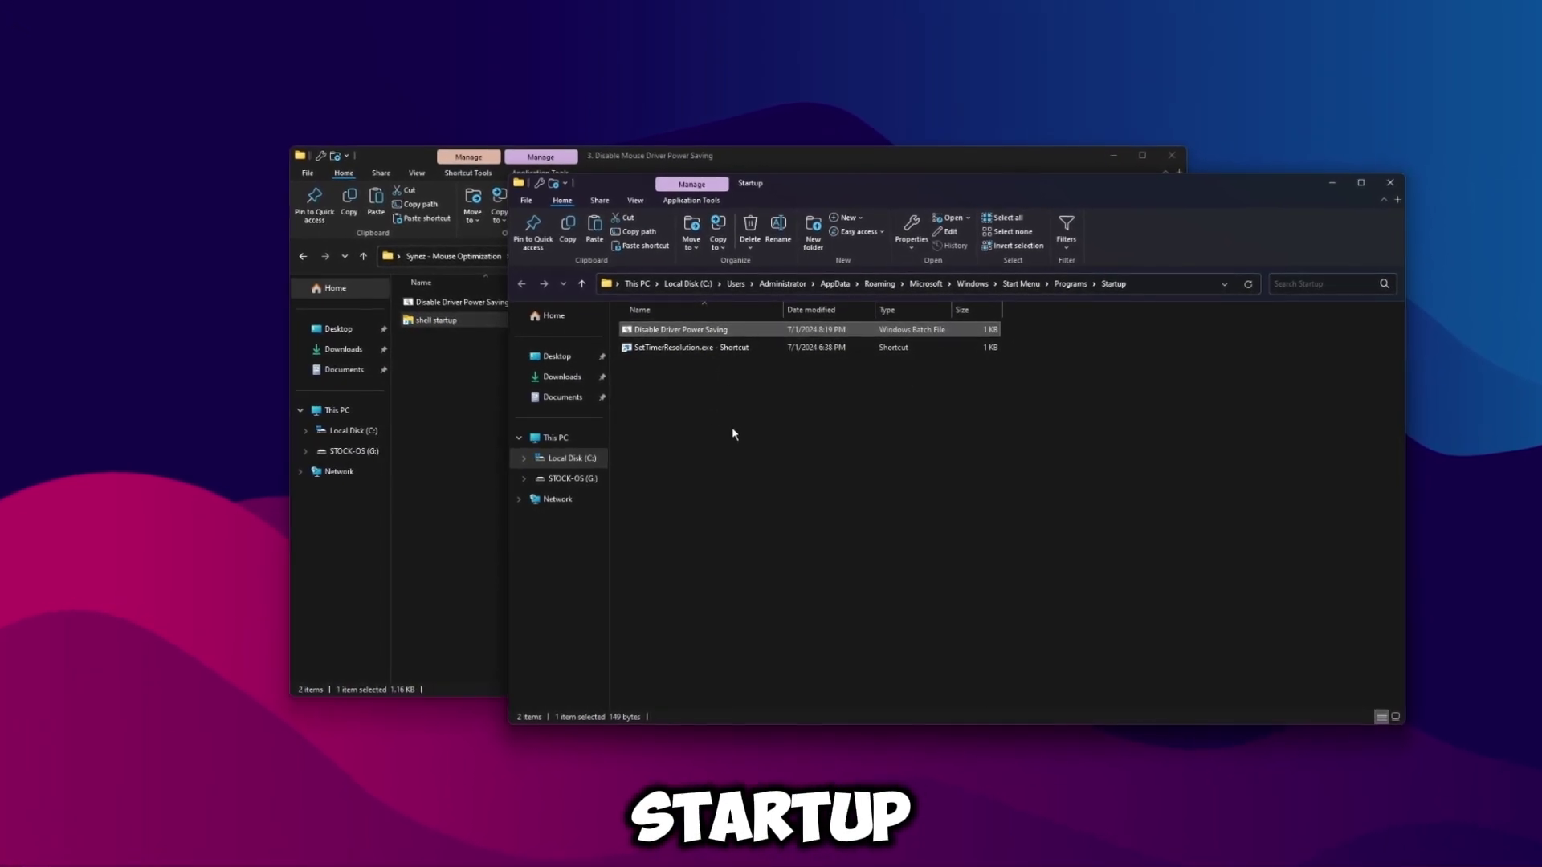
Step: Keep the script in the Startup folder, close that window, and return to the optimization folder
{"action": "key", "text": "Delete"}
{"action": "key", "text": "ctrl+z"}
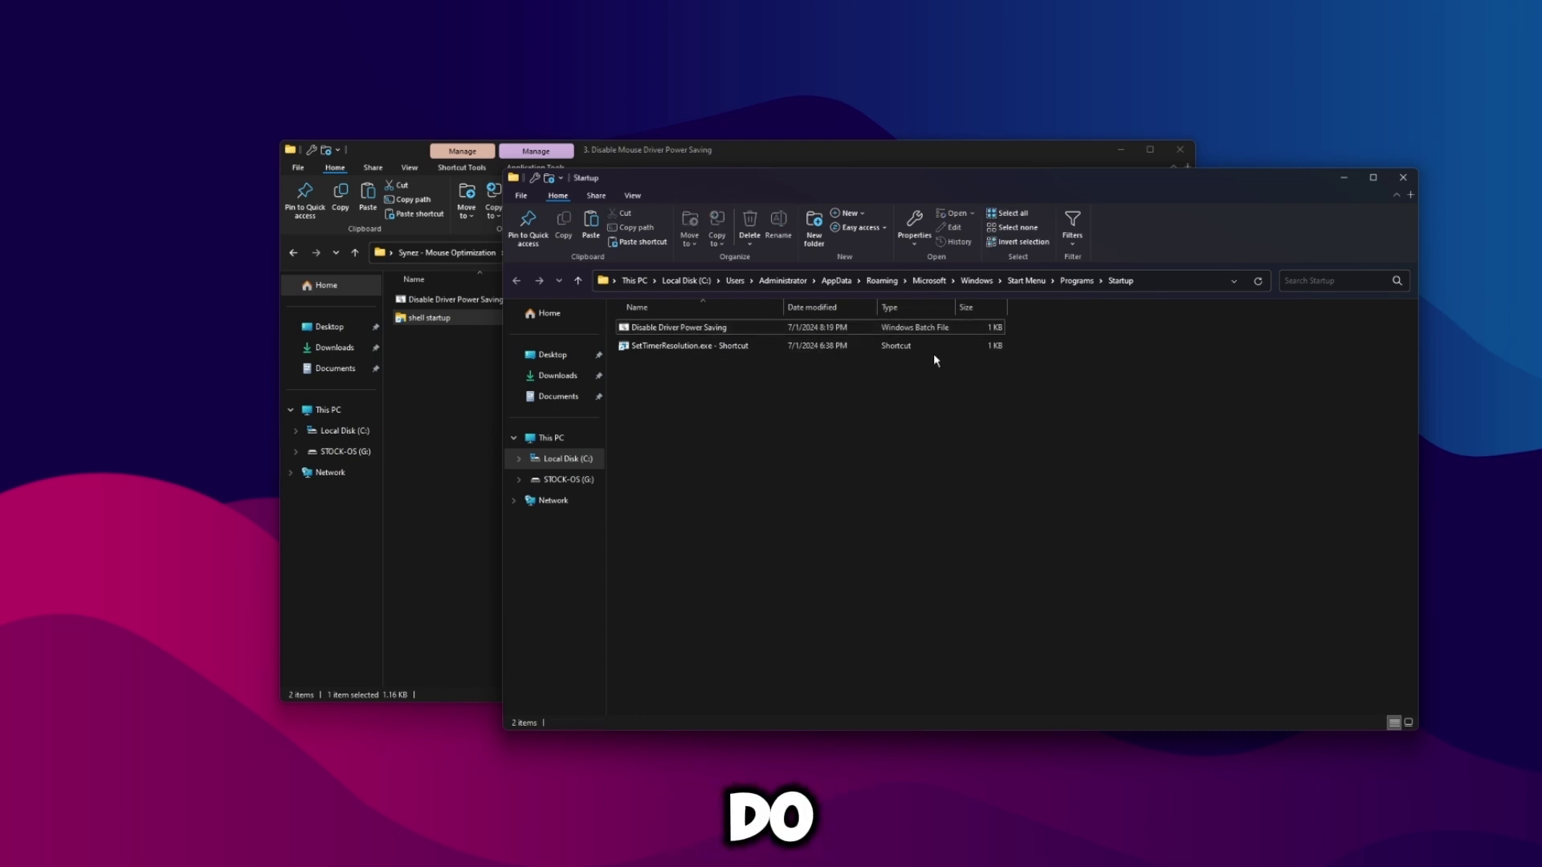
{"action": "left_click_drag", "start_coordinate": [924, 178], "coordinate": [605, 180]}
{"action": "left_click", "coordinate": [1089, 185]}
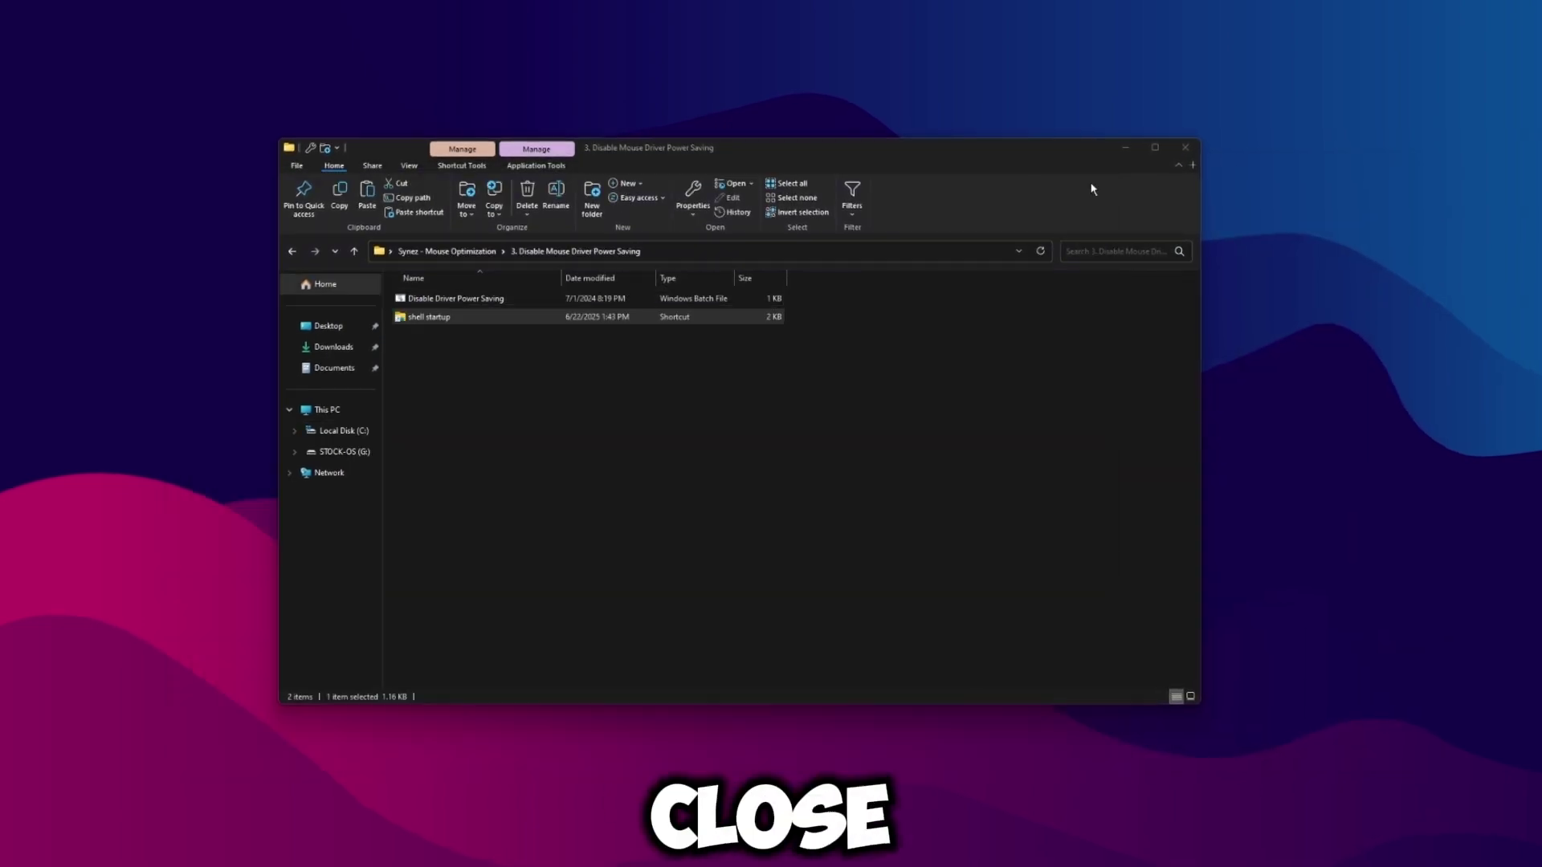
{"action": "left_click", "coordinate": [294, 249]}
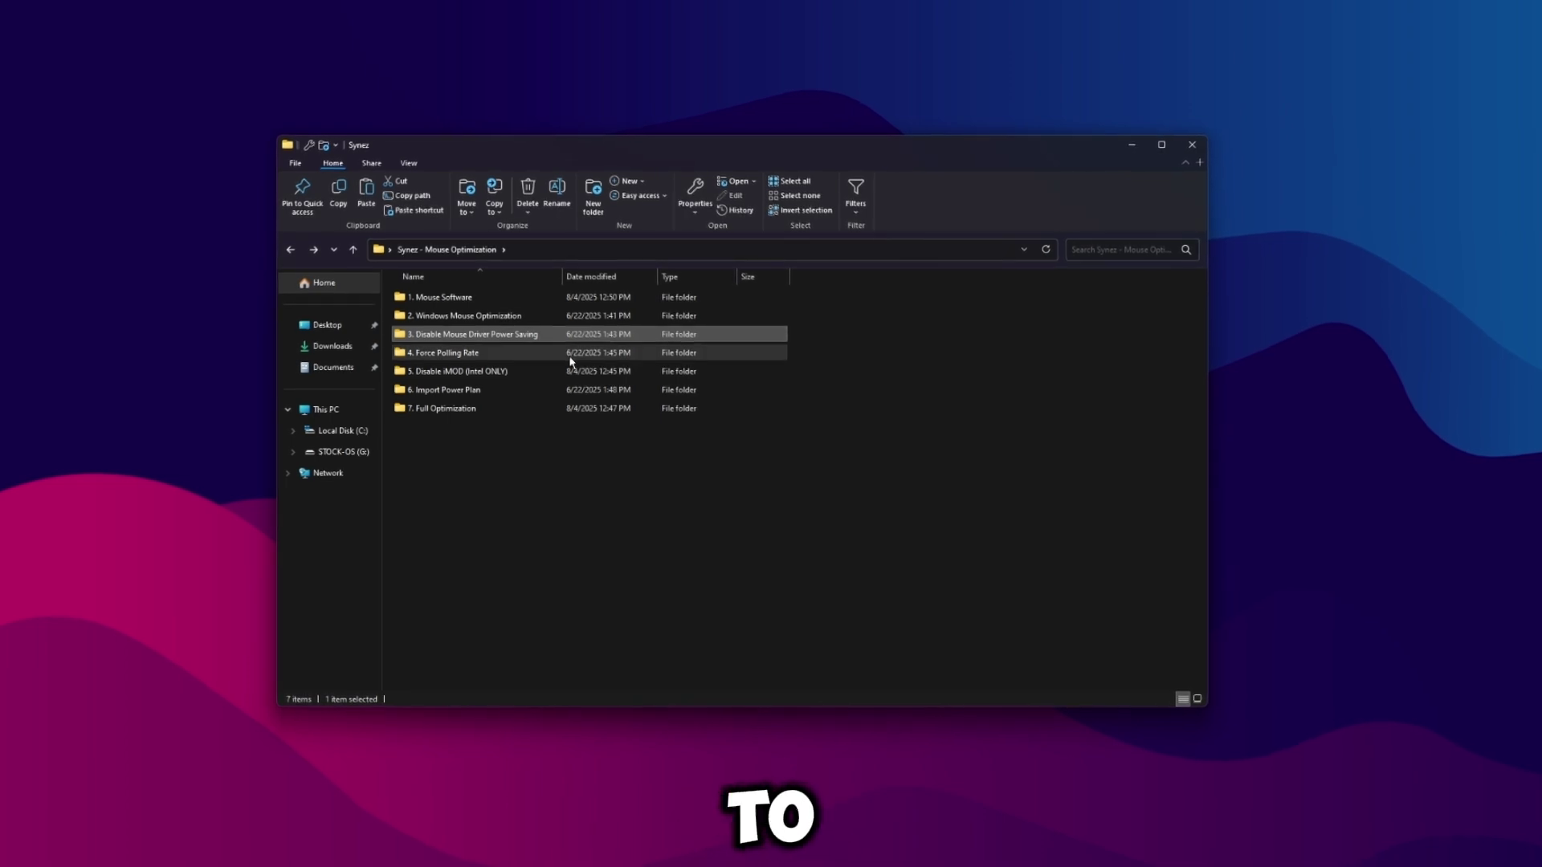
Step: Open 4. Force Polling Rate and select the 2kHz-4kHz, 1kHz and 4kHz-8kHz scripts in turn
{"action": "double_click", "coordinate": [569, 355]}
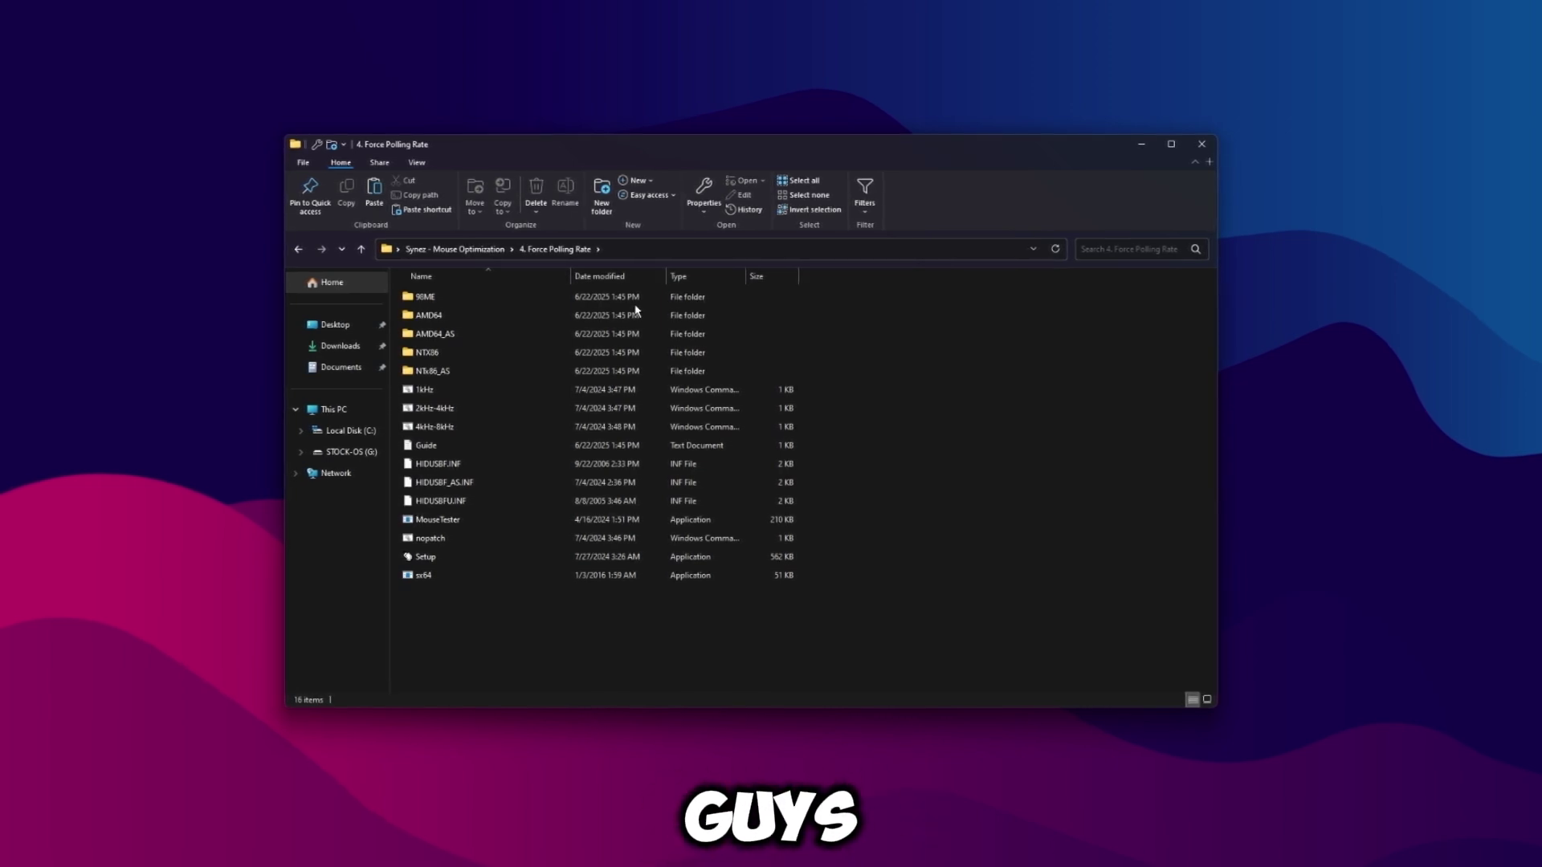
{"action": "left_click", "coordinate": [439, 408]}
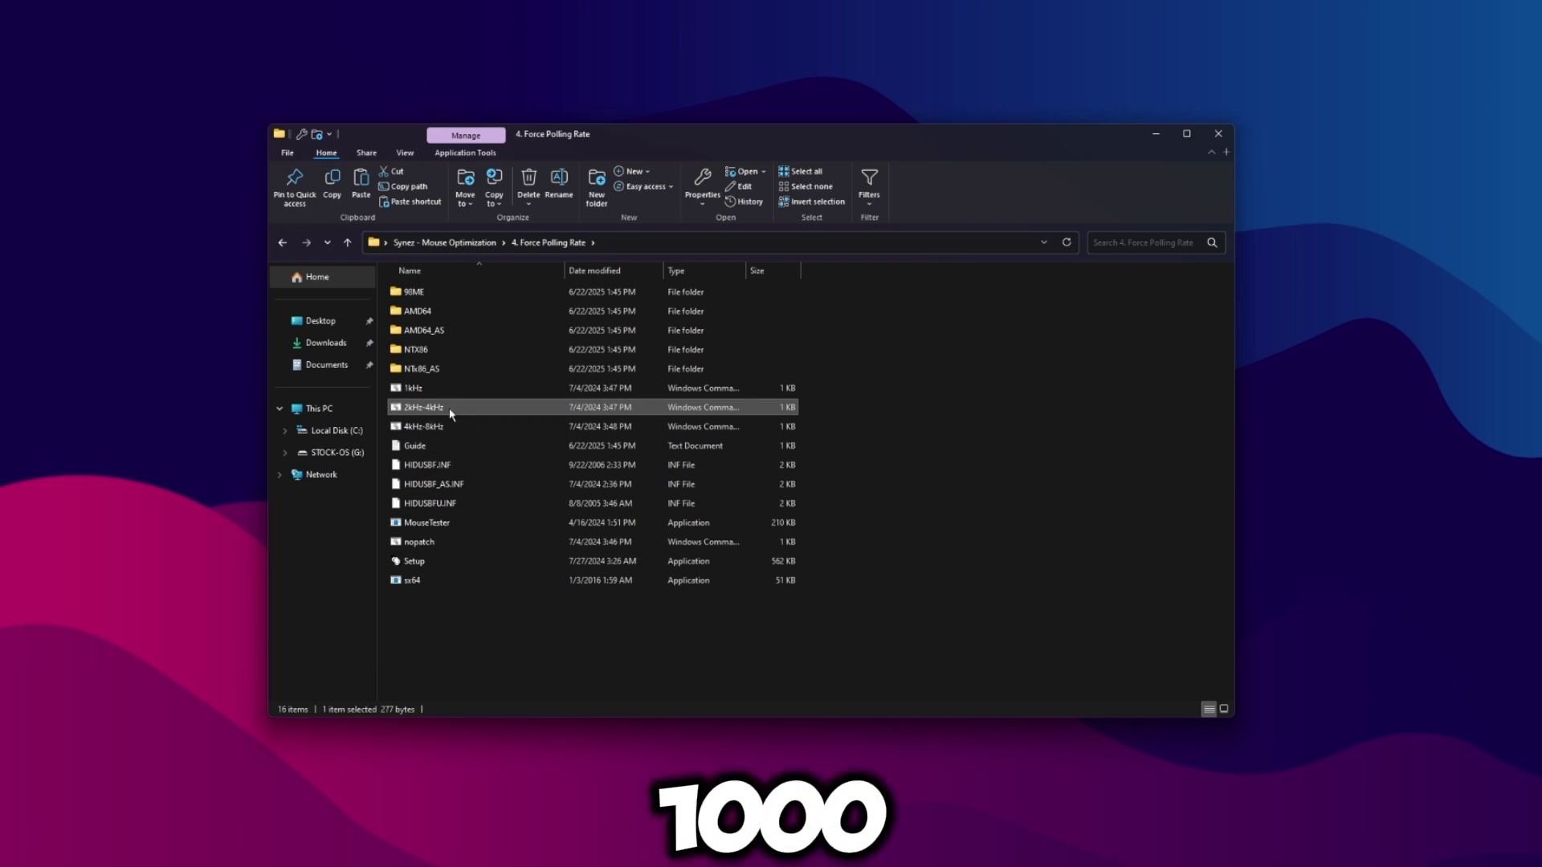
{"action": "left_click", "coordinate": [416, 391]}
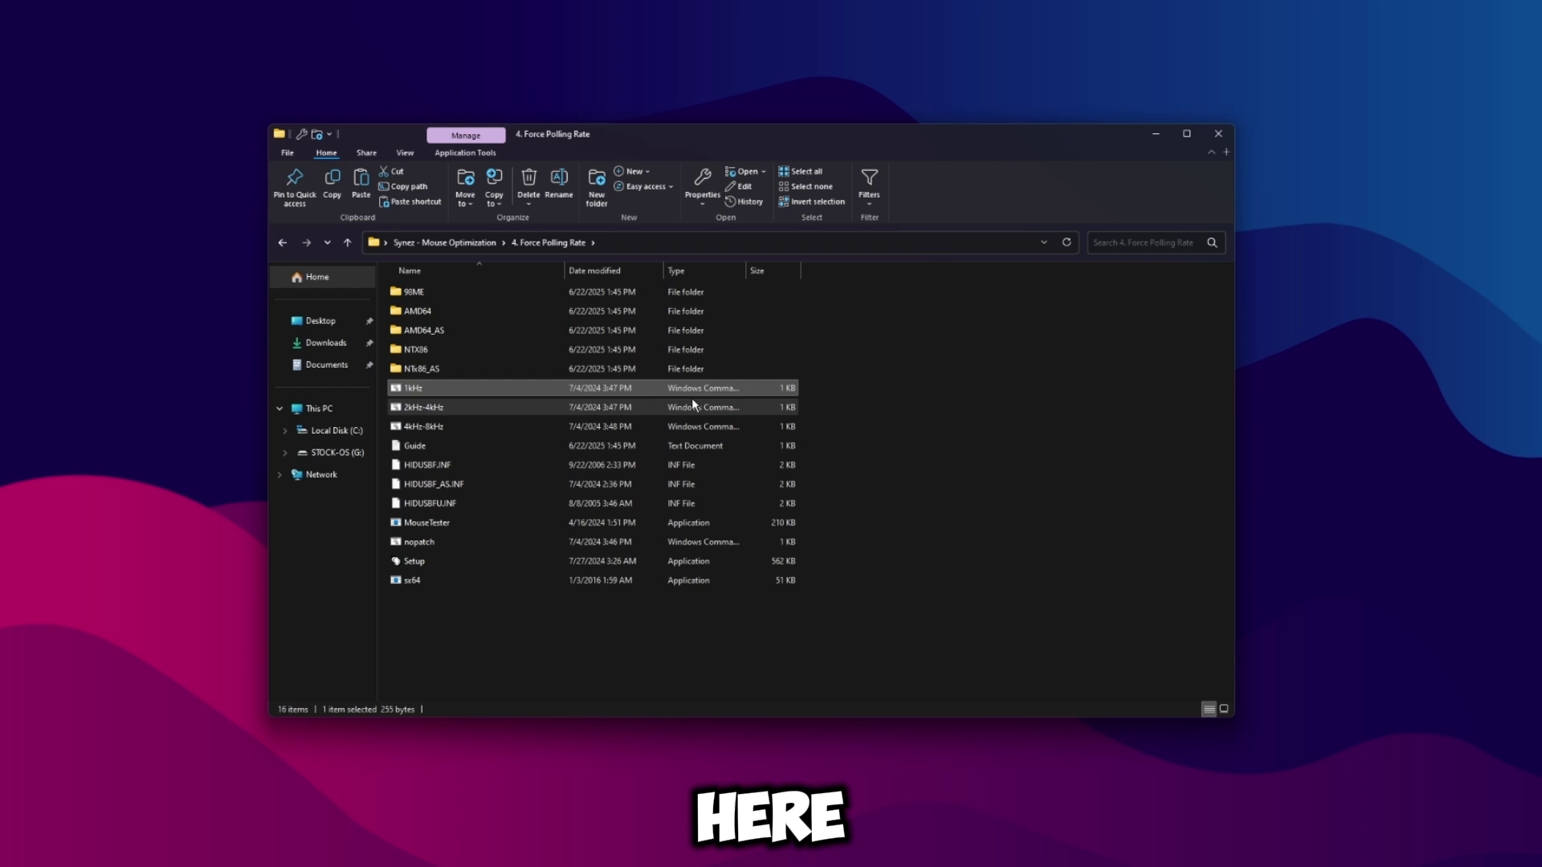
{"action": "left_click", "coordinate": [410, 430]}
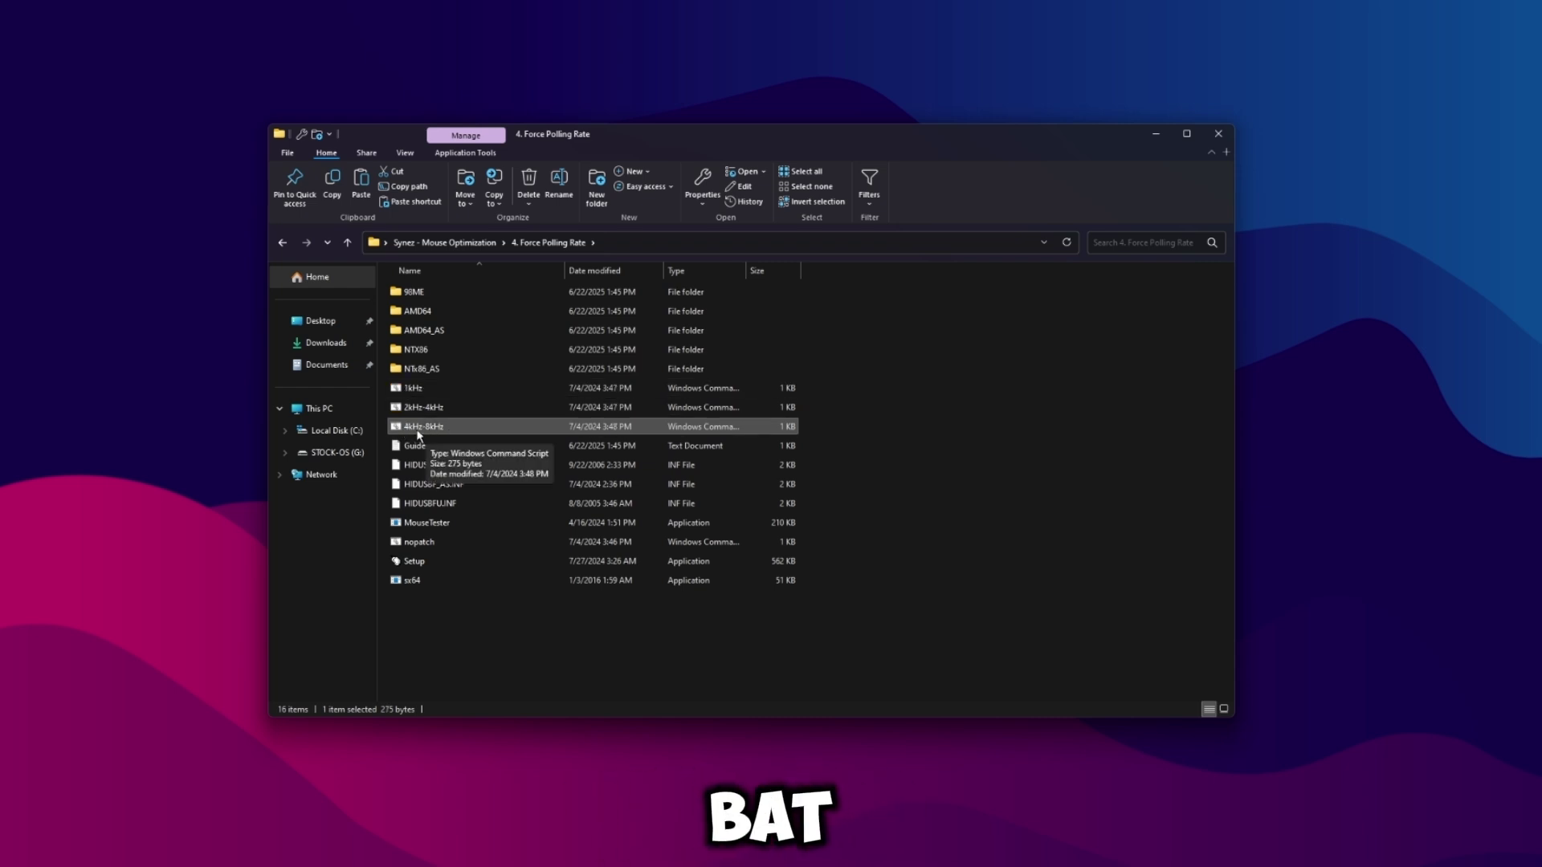
{"action": "left_click", "coordinate": [430, 408]}
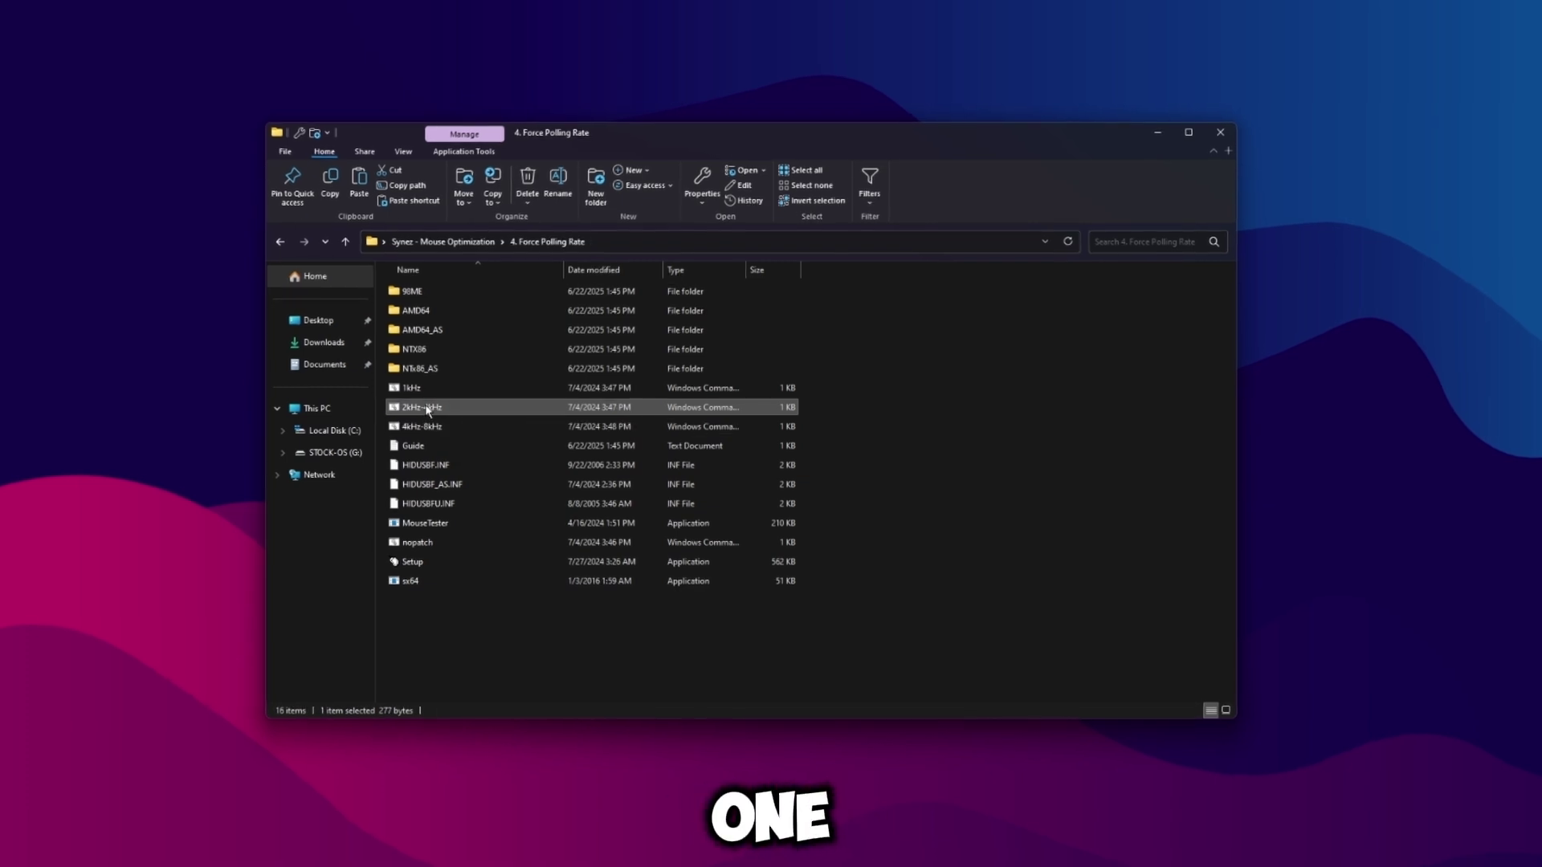
Step: Launch the Setup rate tool and choose 2000 for the first USB Composite Device
{"action": "double_click", "coordinate": [449, 563]}
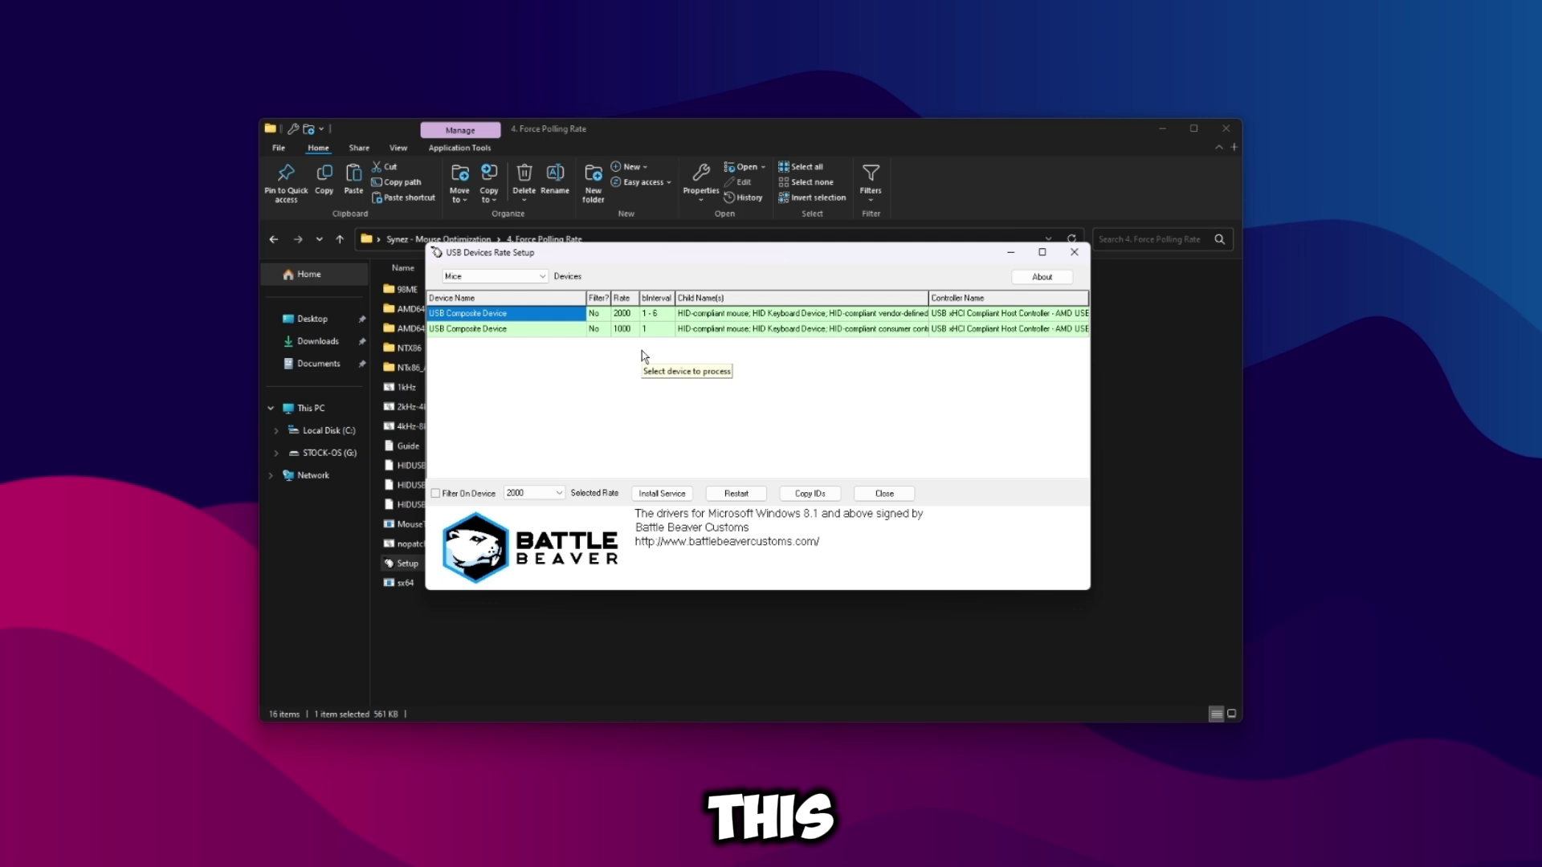
{"action": "left_click", "coordinate": [625, 314]}
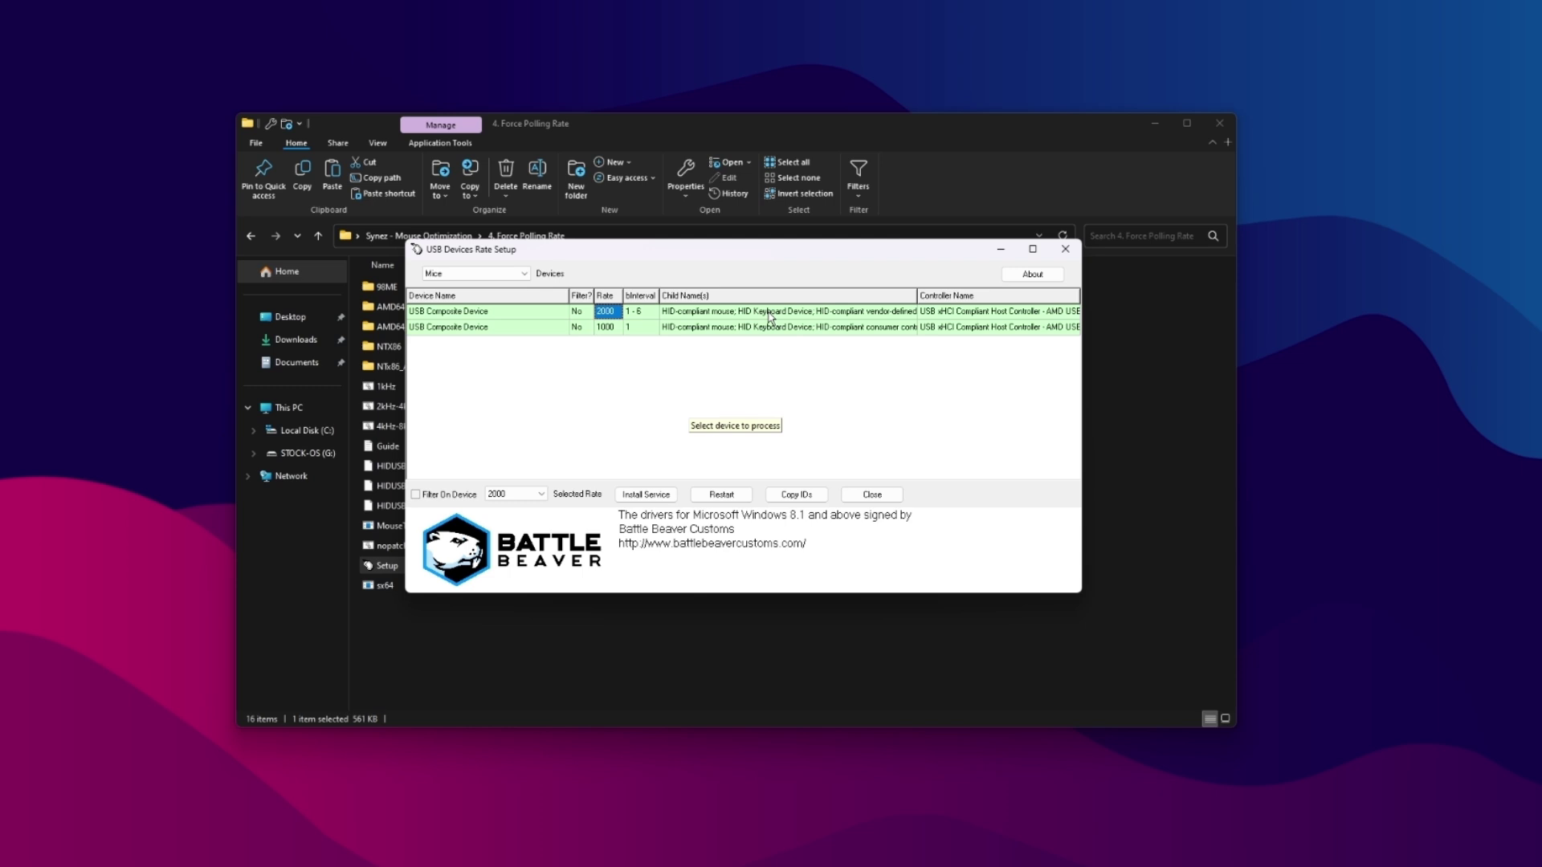
{"action": "left_click", "coordinate": [539, 494]}
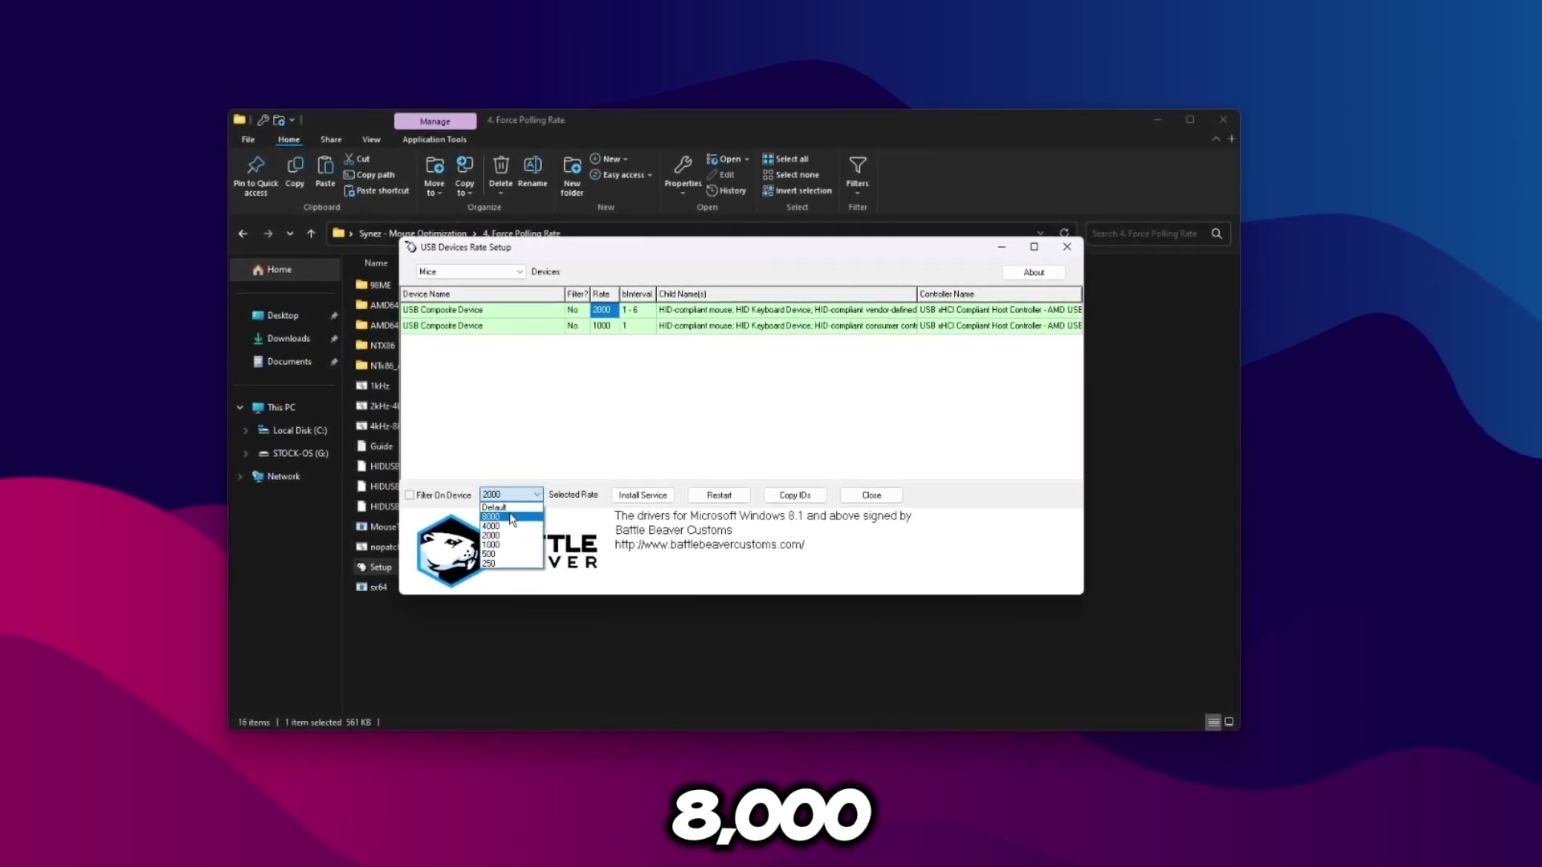
{"action": "left_click", "coordinate": [647, 390]}
Step: Inspect the second device's 1000 rate, then return the first device from Default to 2000
{"action": "left_click", "coordinate": [601, 325]}
{"action": "left_click", "coordinate": [534, 494]}
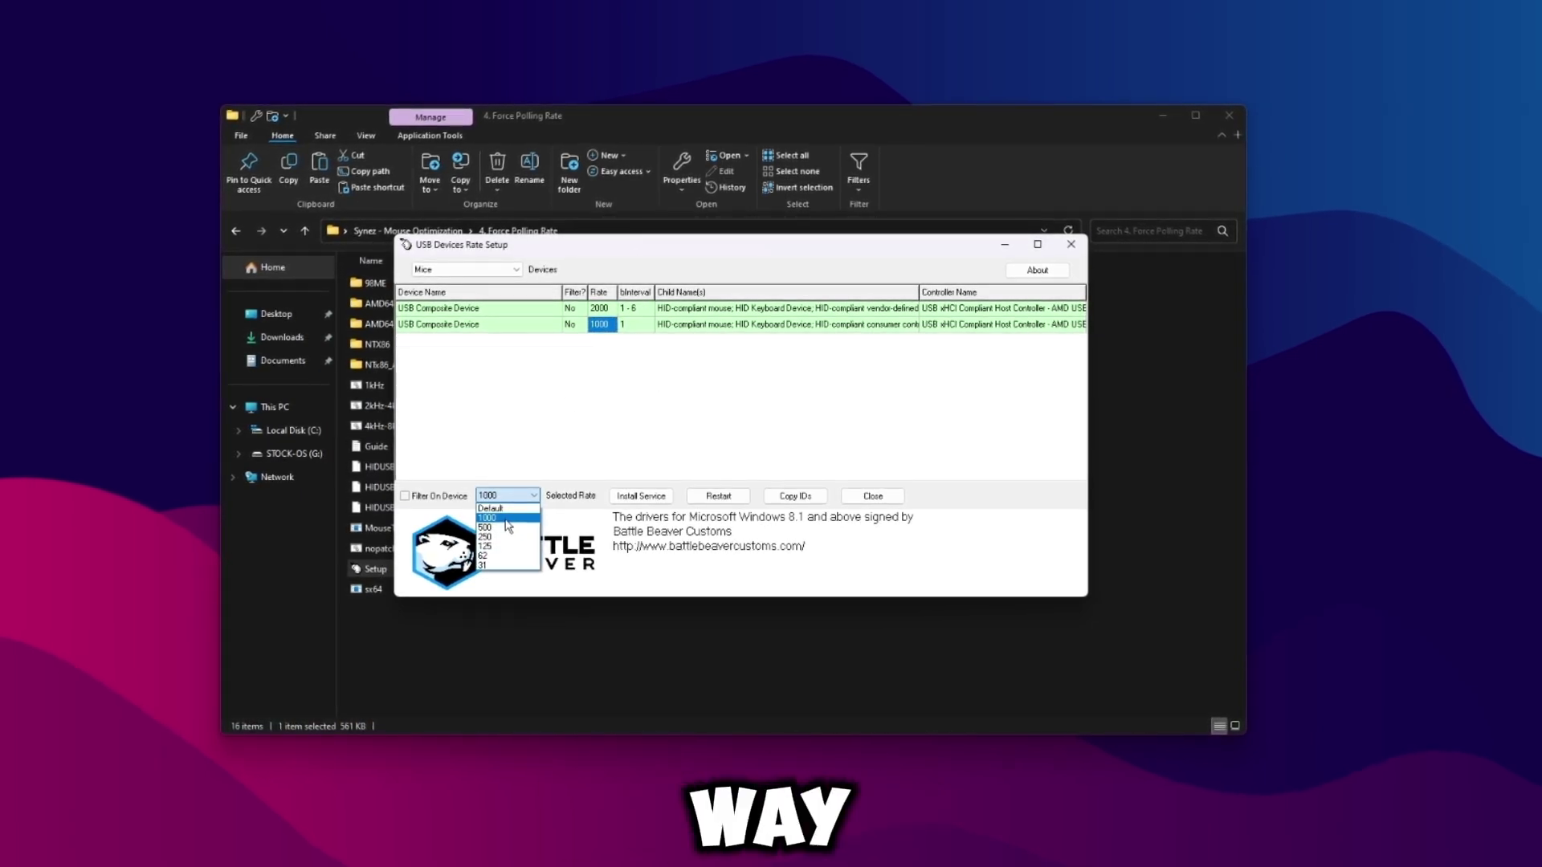
{"action": "left_click", "coordinate": [579, 372]}
{"action": "left_click", "coordinate": [506, 497]}
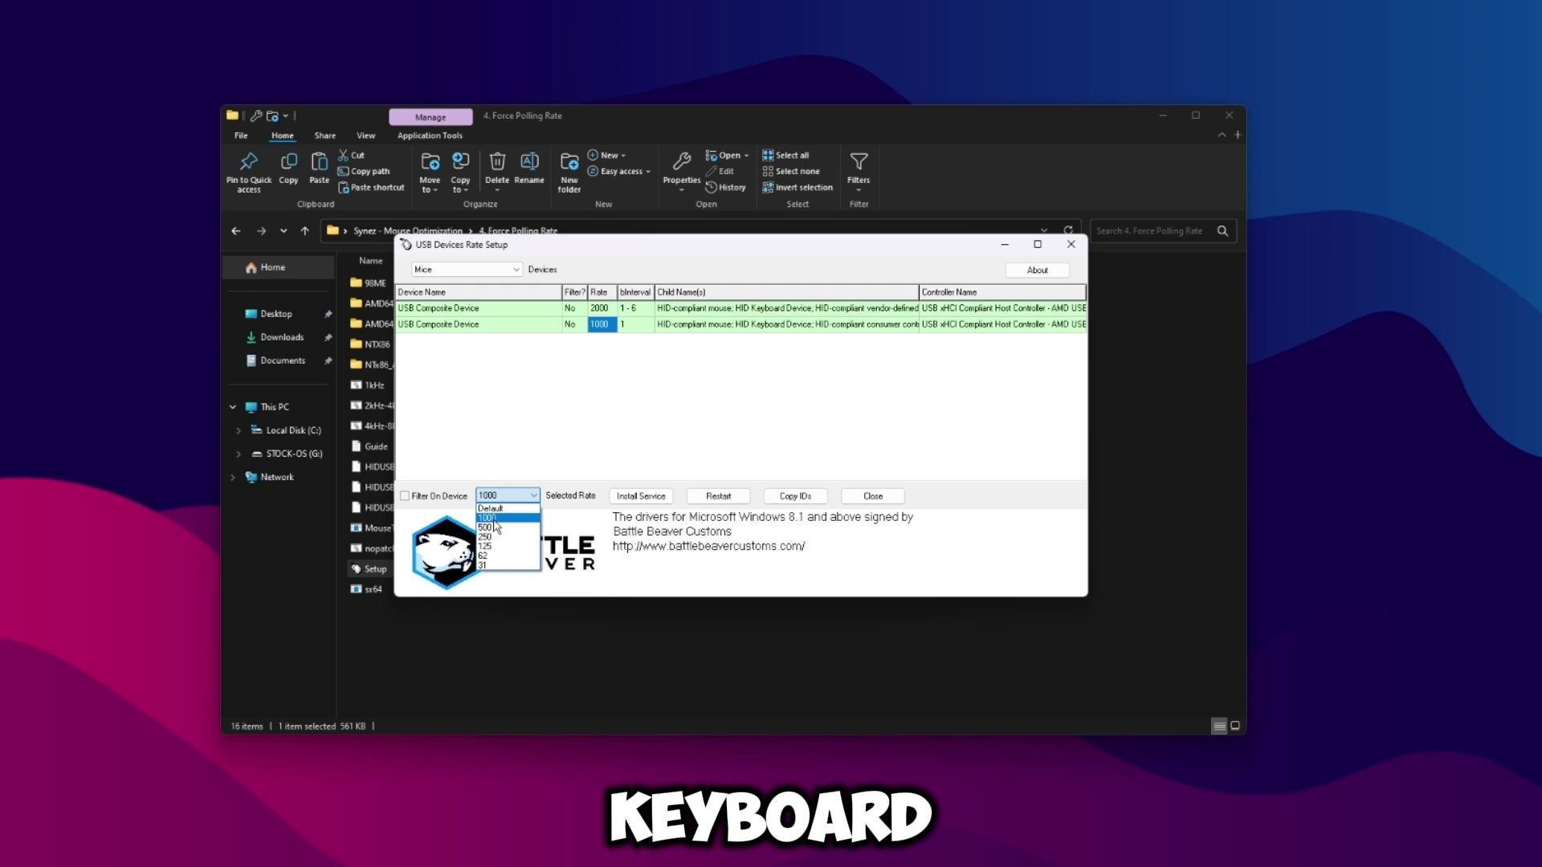
{"action": "left_click", "coordinate": [578, 359]}
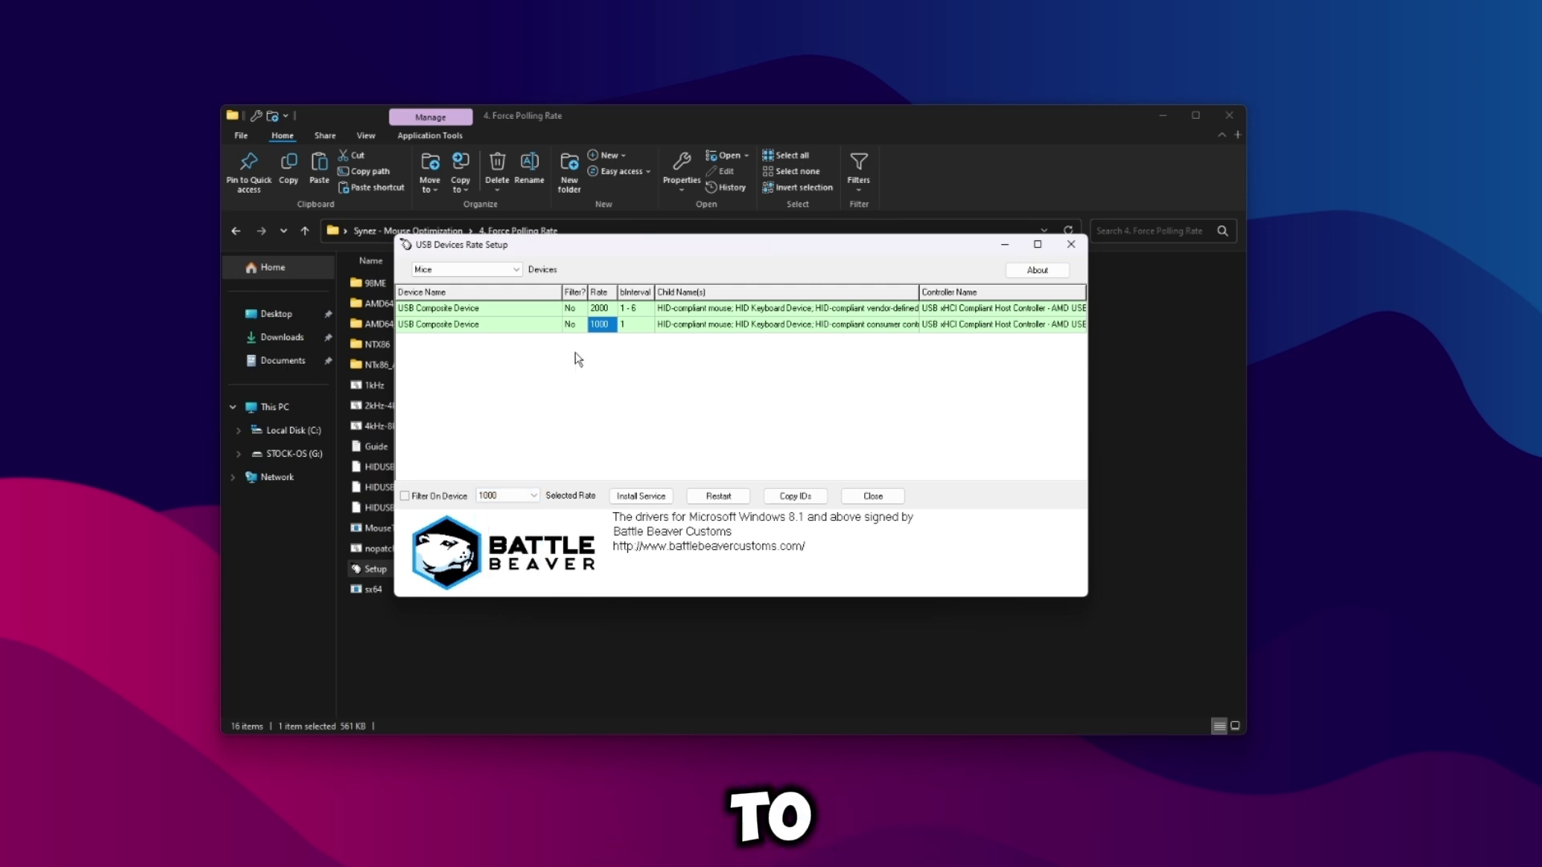
{"action": "left_click", "coordinate": [527, 497]}
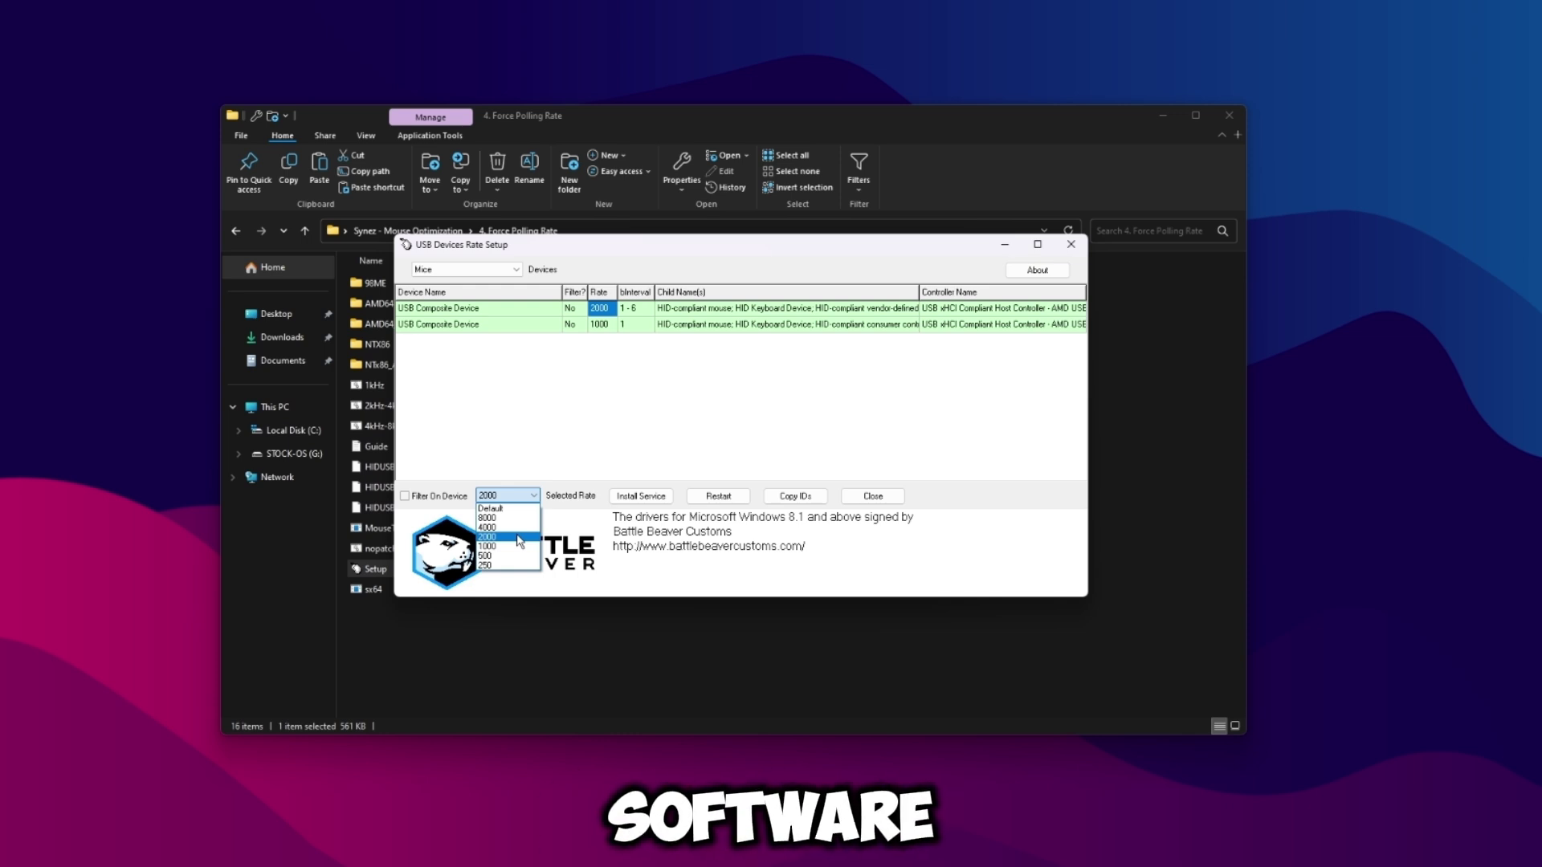
{"action": "left_click", "coordinate": [490, 509]}
{"action": "left_click", "coordinate": [552, 314]}
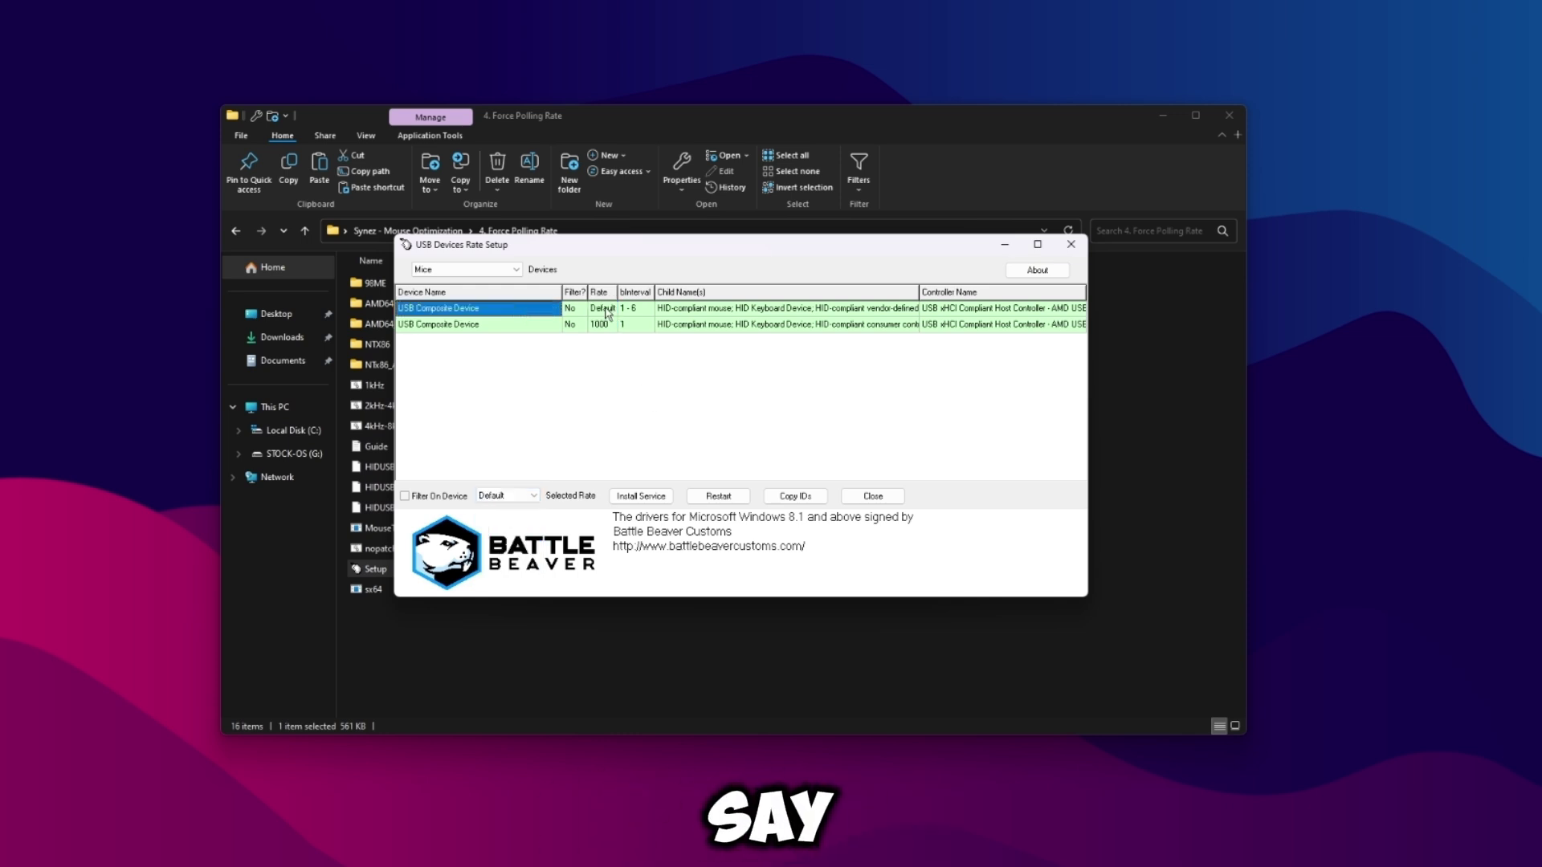
{"action": "left_click", "coordinate": [530, 496]}
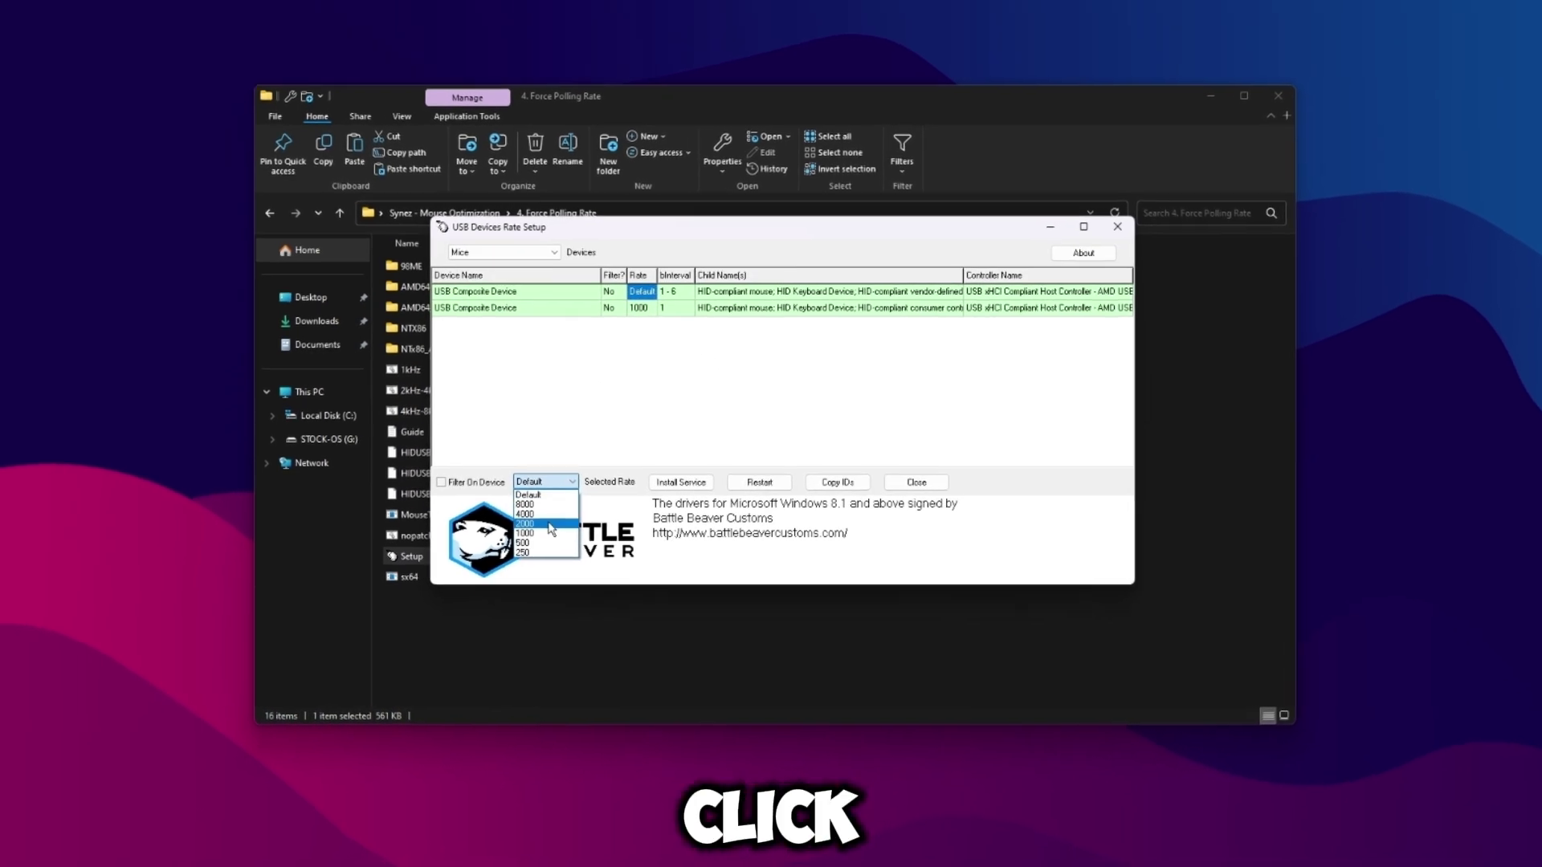
{"action": "left_click", "coordinate": [550, 524]}
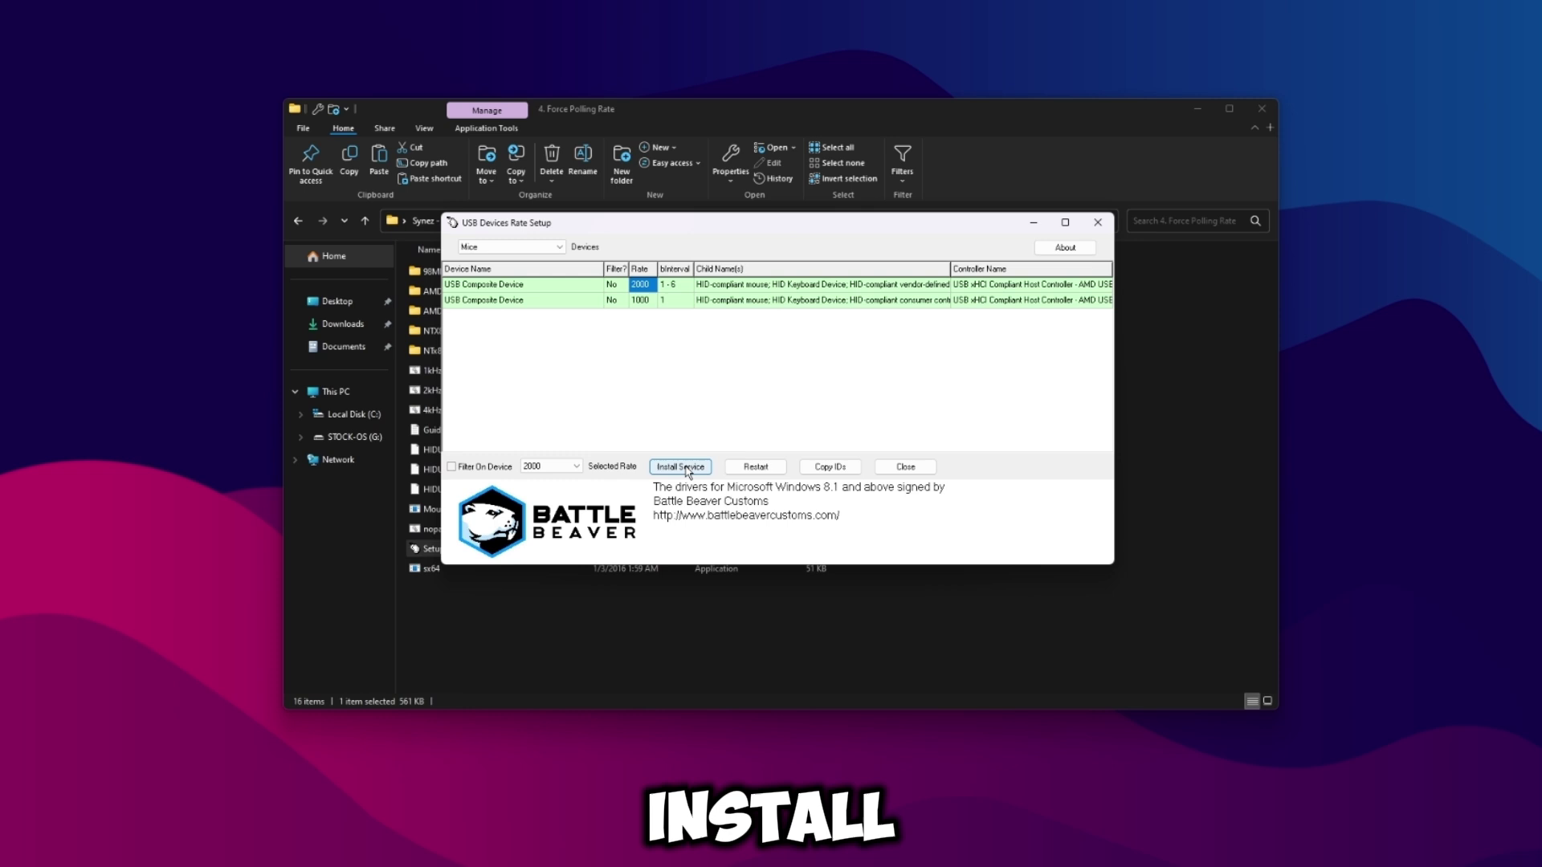
Step: Install the rate service to apply 2000 Hz, close the tool, and go up to the optimization folder
{"action": "left_click", "coordinate": [688, 467]}
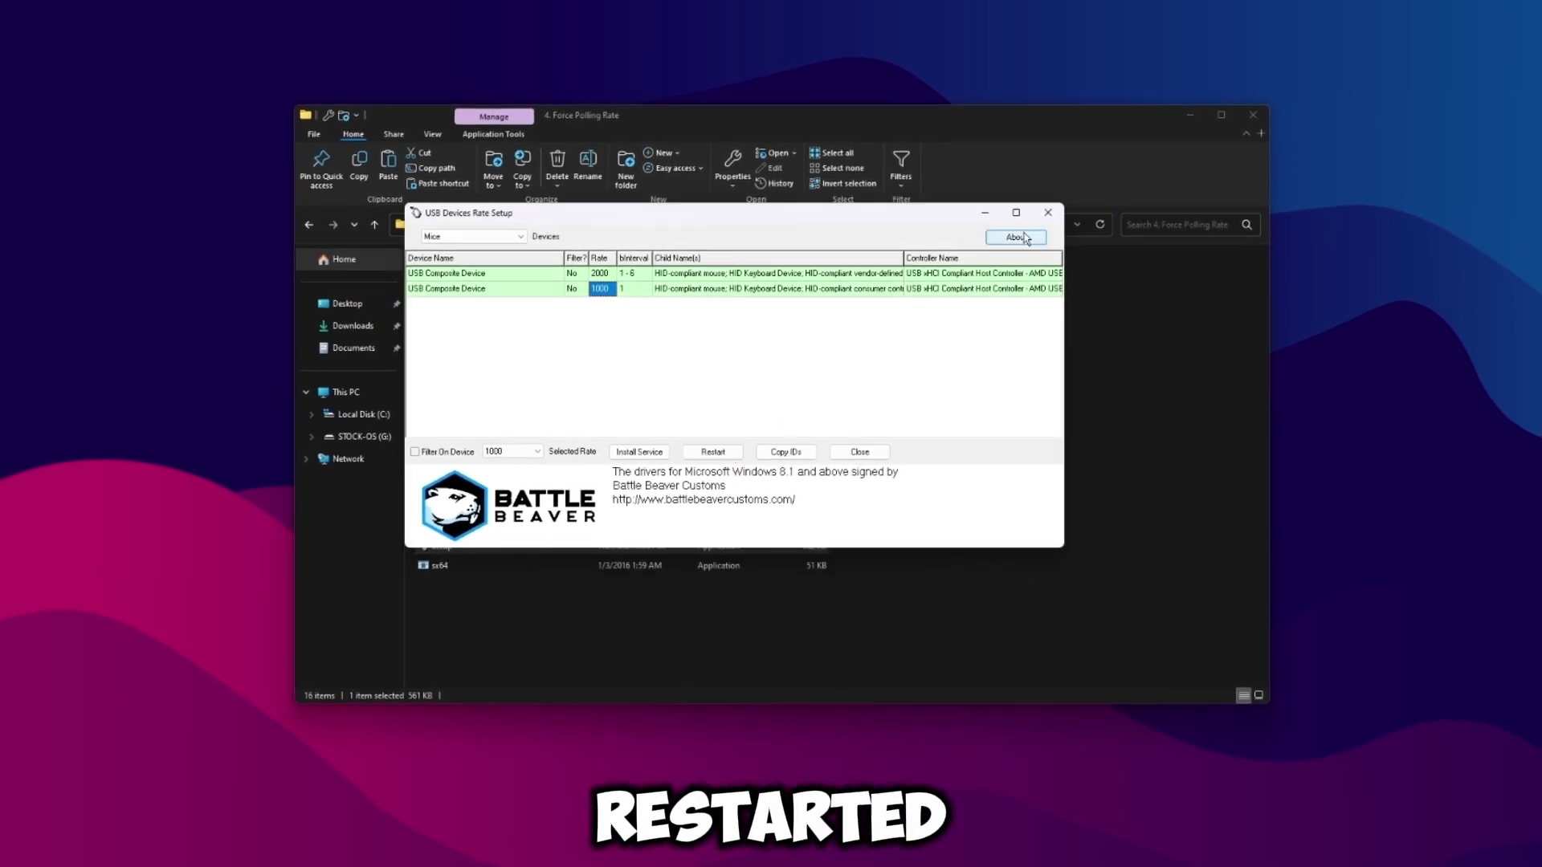
{"action": "left_click", "coordinate": [1092, 226]}
{"action": "left_click", "coordinate": [372, 226]}
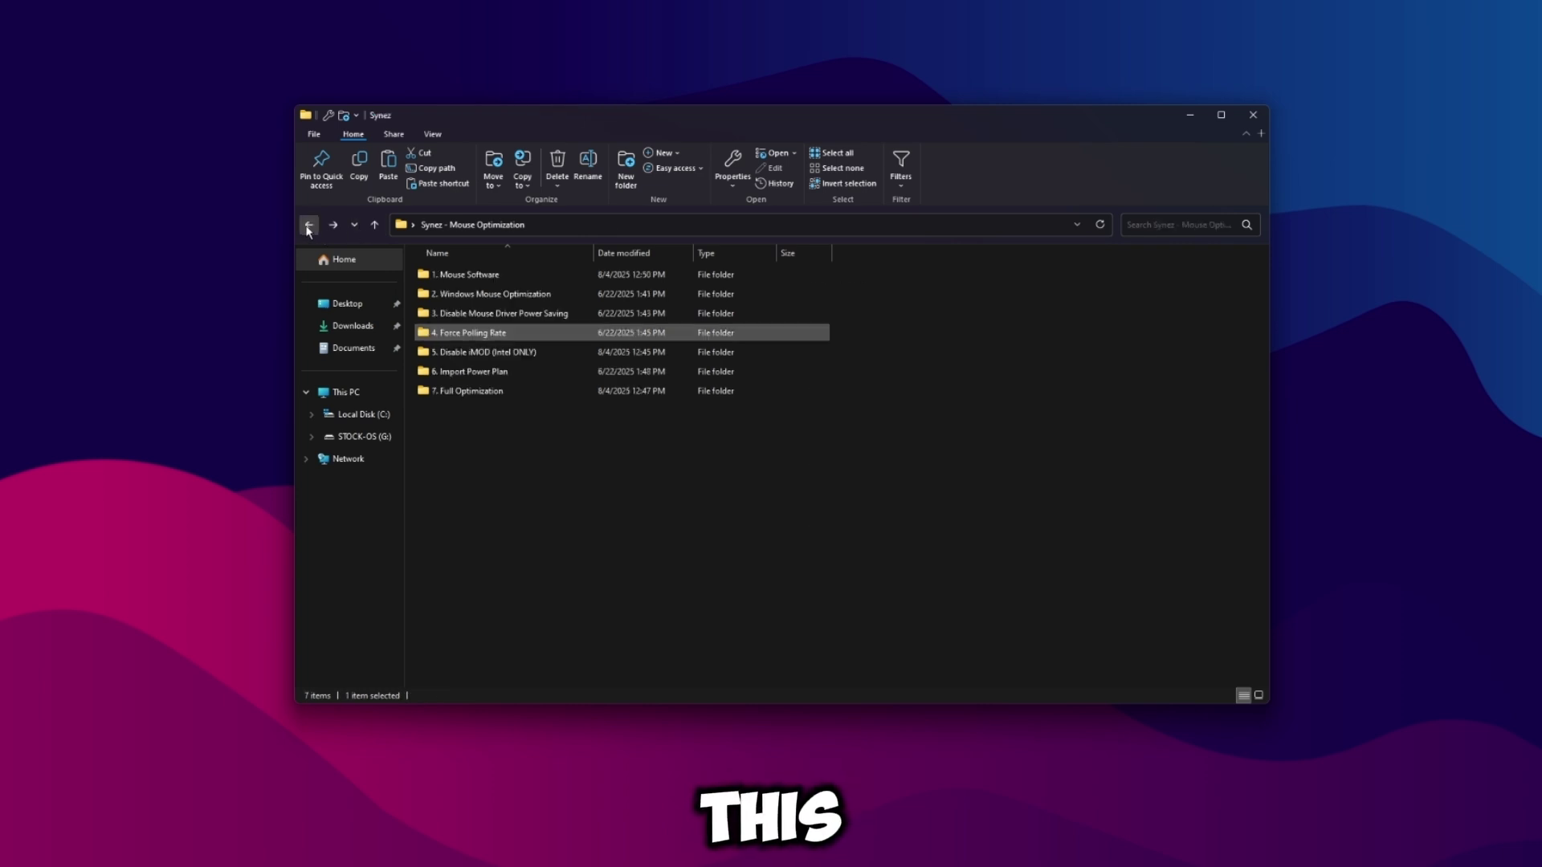
Step: Open 1. Run-FIRST inside 5. Disable iMOD (Intel ONLY), dismissing an accidental archive dialog for fix
{"action": "double_click", "coordinate": [545, 352]}
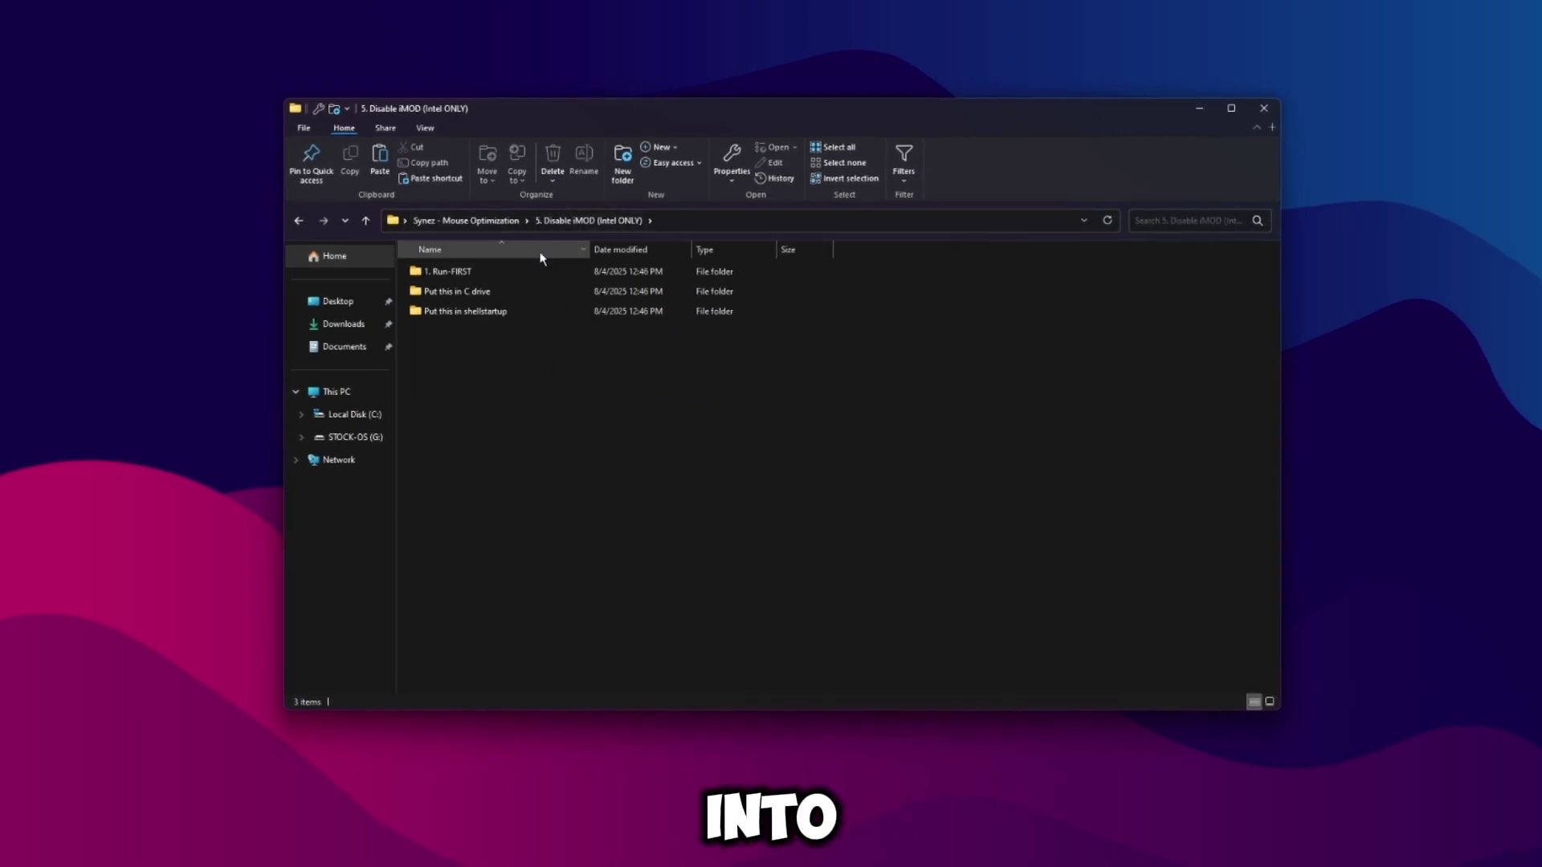
{"action": "double_click", "coordinate": [481, 270]}
{"action": "left_click", "coordinate": [470, 296]}
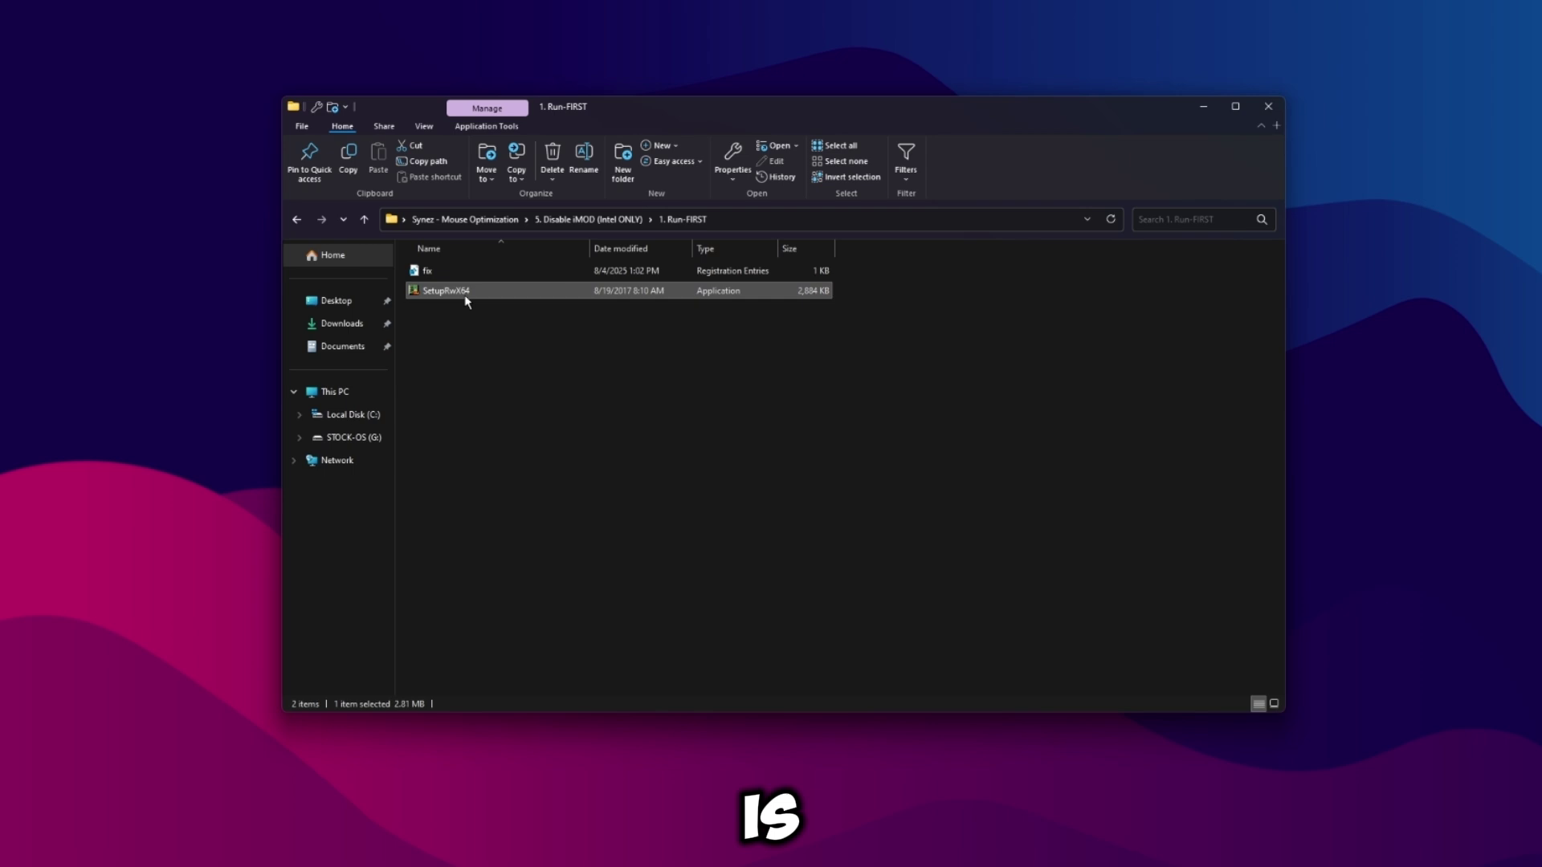
{"action": "right_click", "coordinate": [442, 270]}
{"action": "mouse_move", "coordinate": [498, 346]}
{"action": "left_click", "coordinate": [691, 368]}
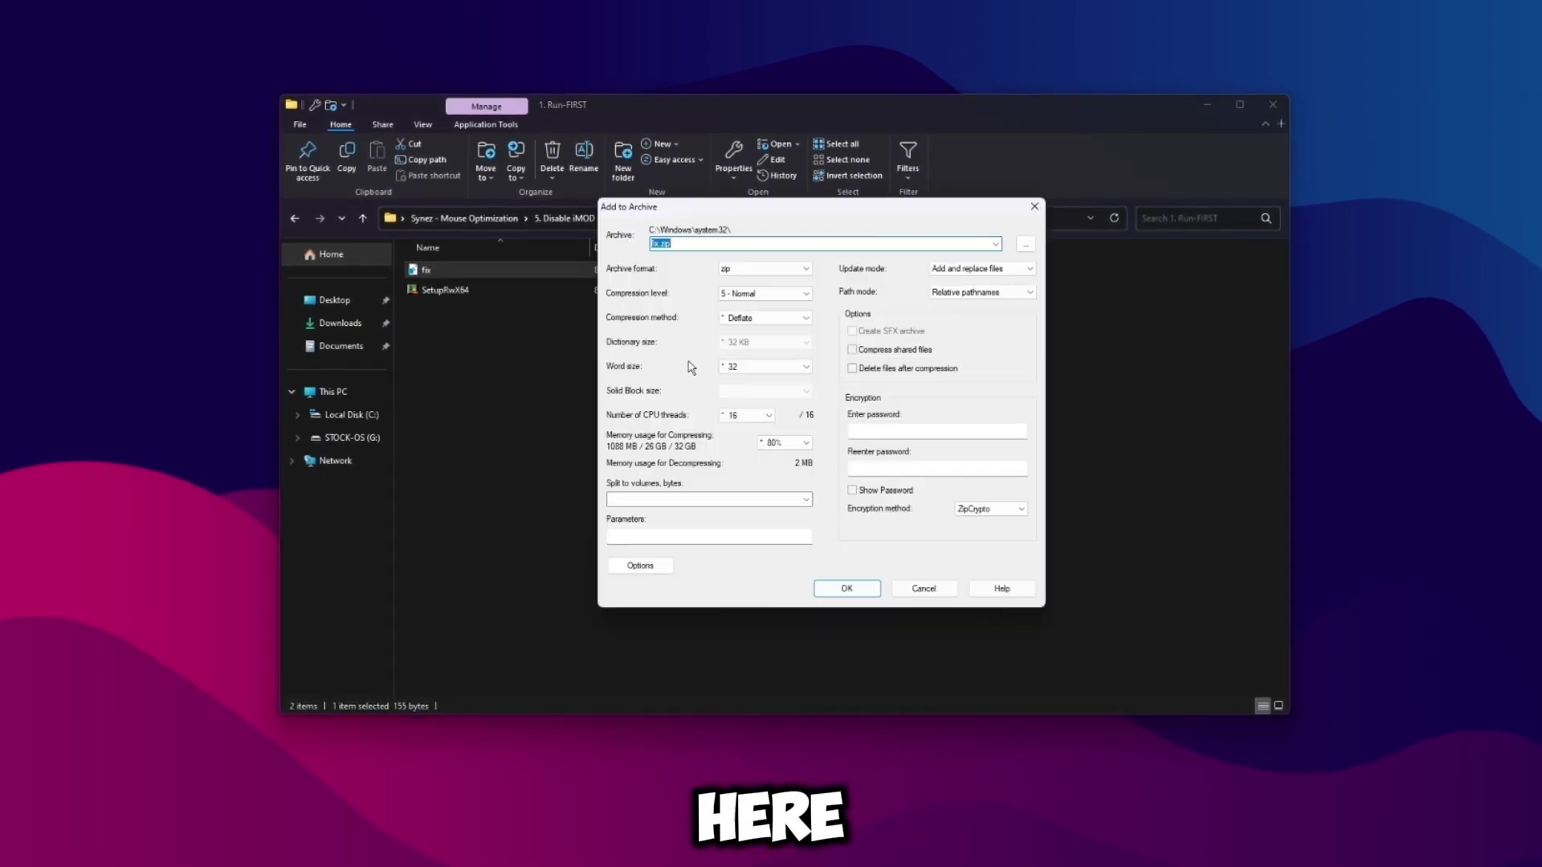
{"action": "key", "text": "Escape"}
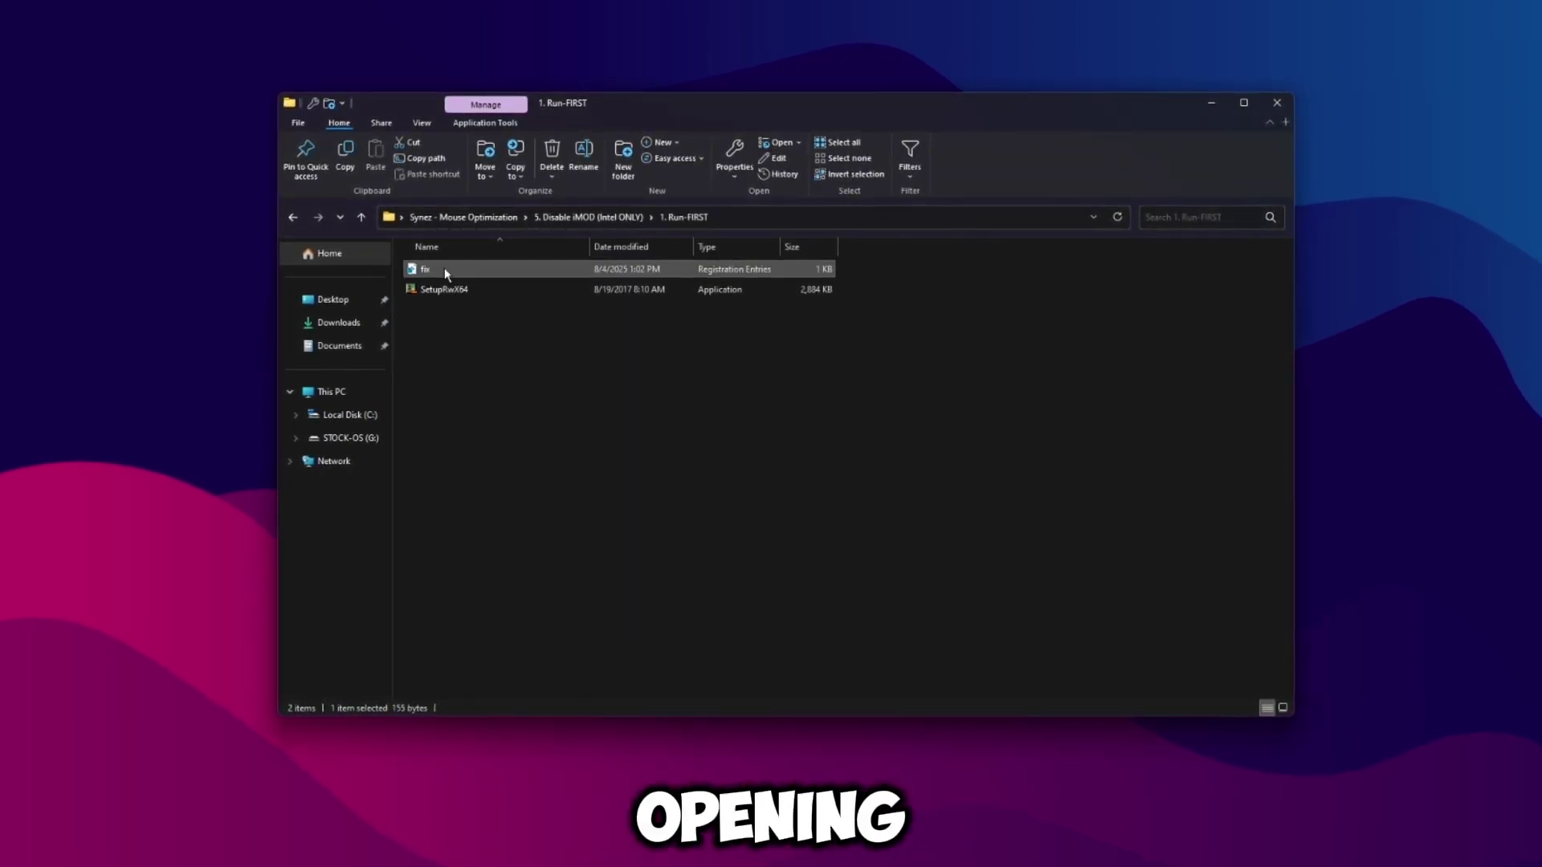
Step: View fix.reg as text in Notepad, then close it
{"action": "right_click", "coordinate": [443, 270]}
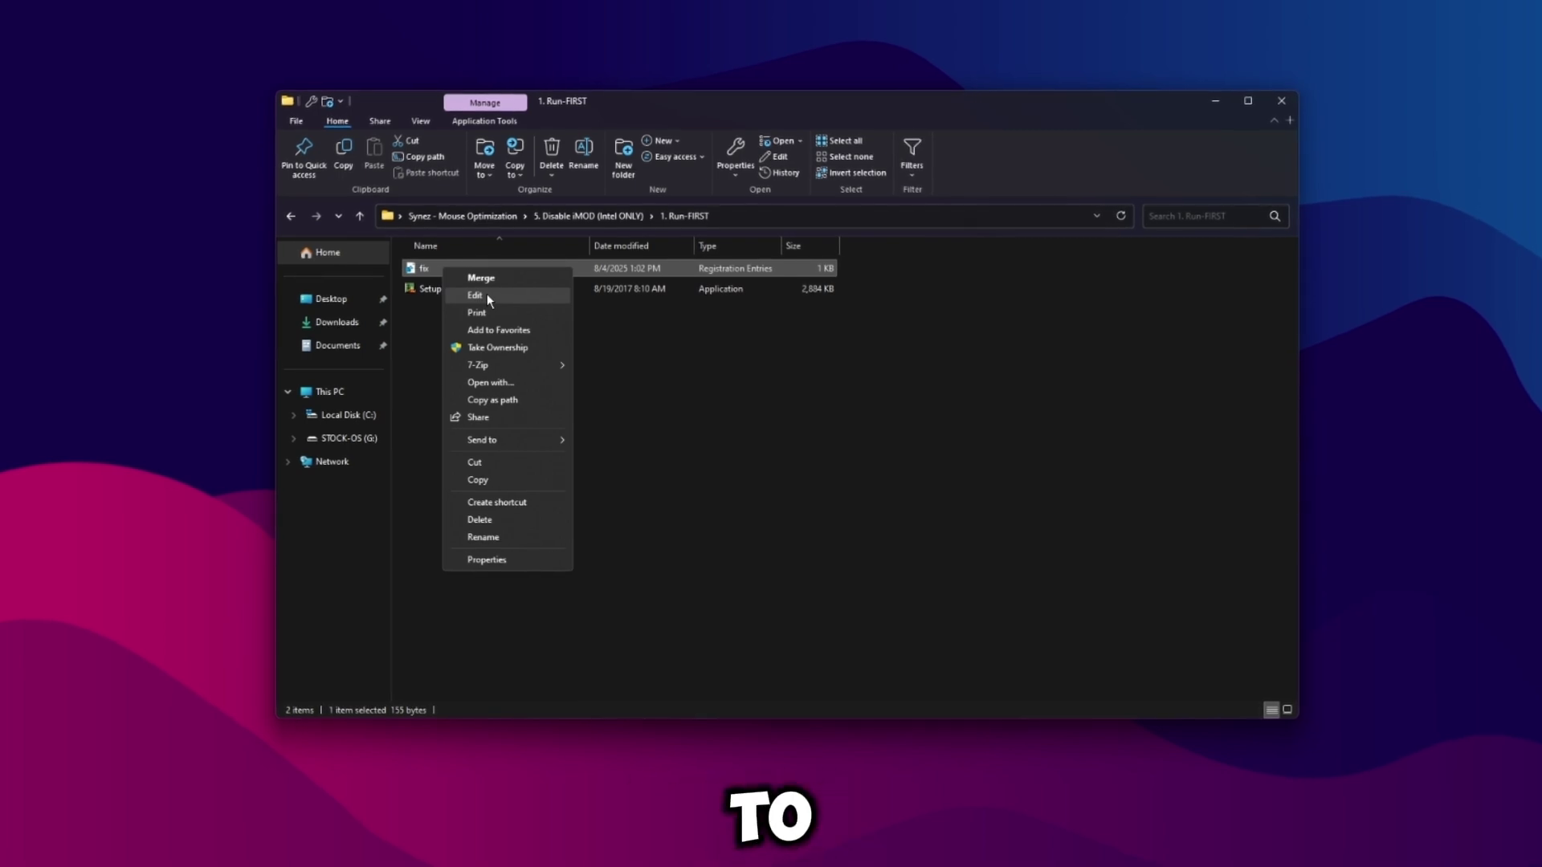
{"action": "left_click", "coordinate": [486, 294]}
{"action": "left_click_drag", "start_coordinate": [429, 58], "coordinate": [853, 104]}
{"action": "left_click", "coordinate": [1507, 89]}
Step: Install RW-Everything from SetupRwX64 and close the Read & Write Utility window
{"action": "double_click", "coordinate": [481, 291]}
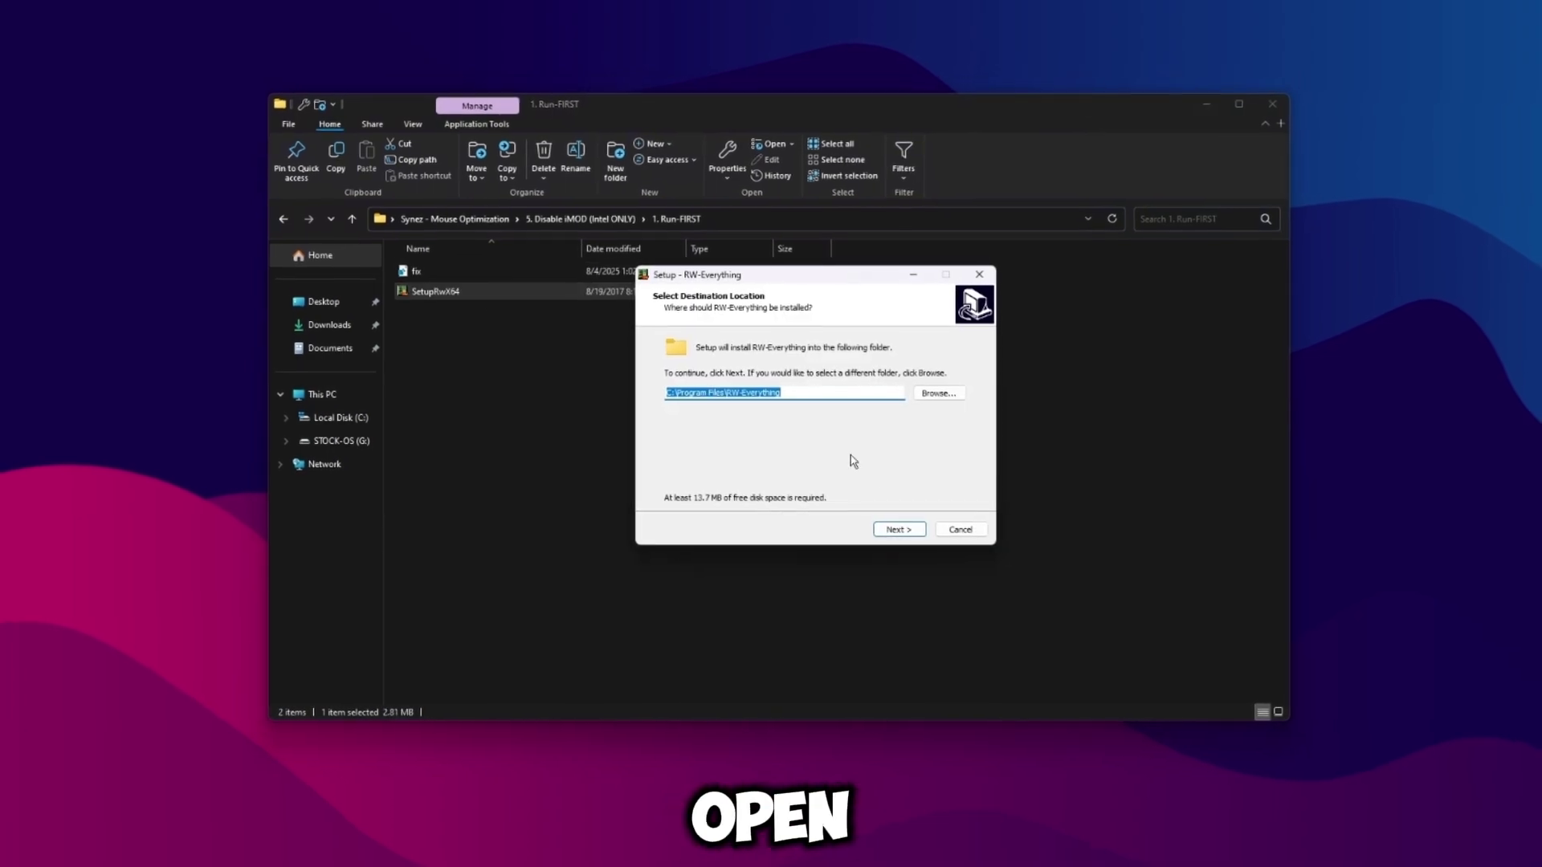
{"action": "left_click", "coordinate": [893, 531]}
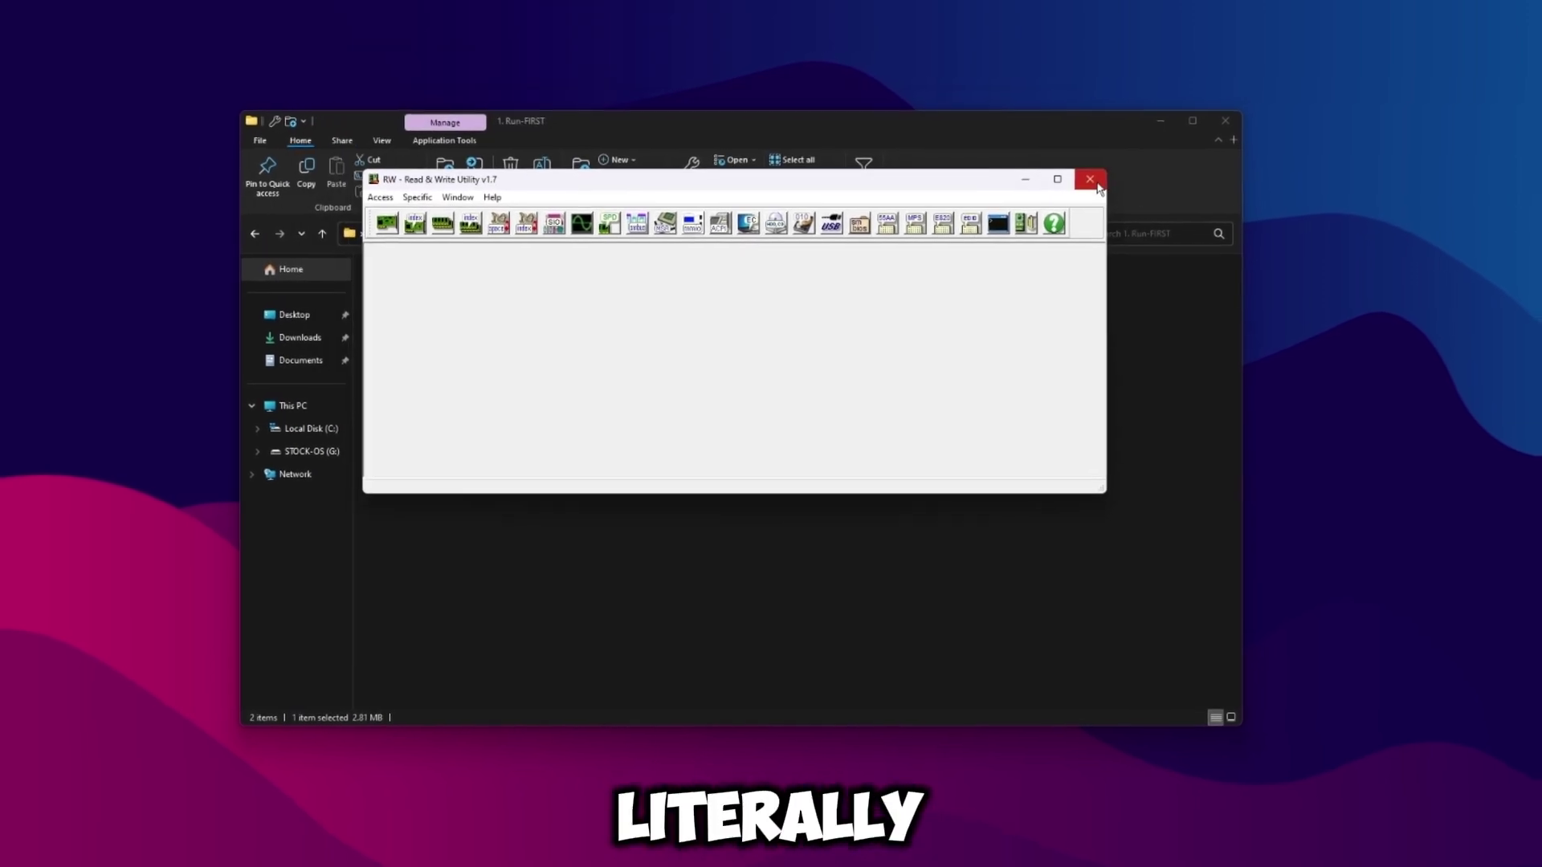
{"action": "left_click", "coordinate": [1086, 181]}
Step: Copy XHCI-IMOD-Interval.ps1 from 'Put this in C drive' onto Local Disk (C:)
{"action": "left_click", "coordinate": [578, 241]}
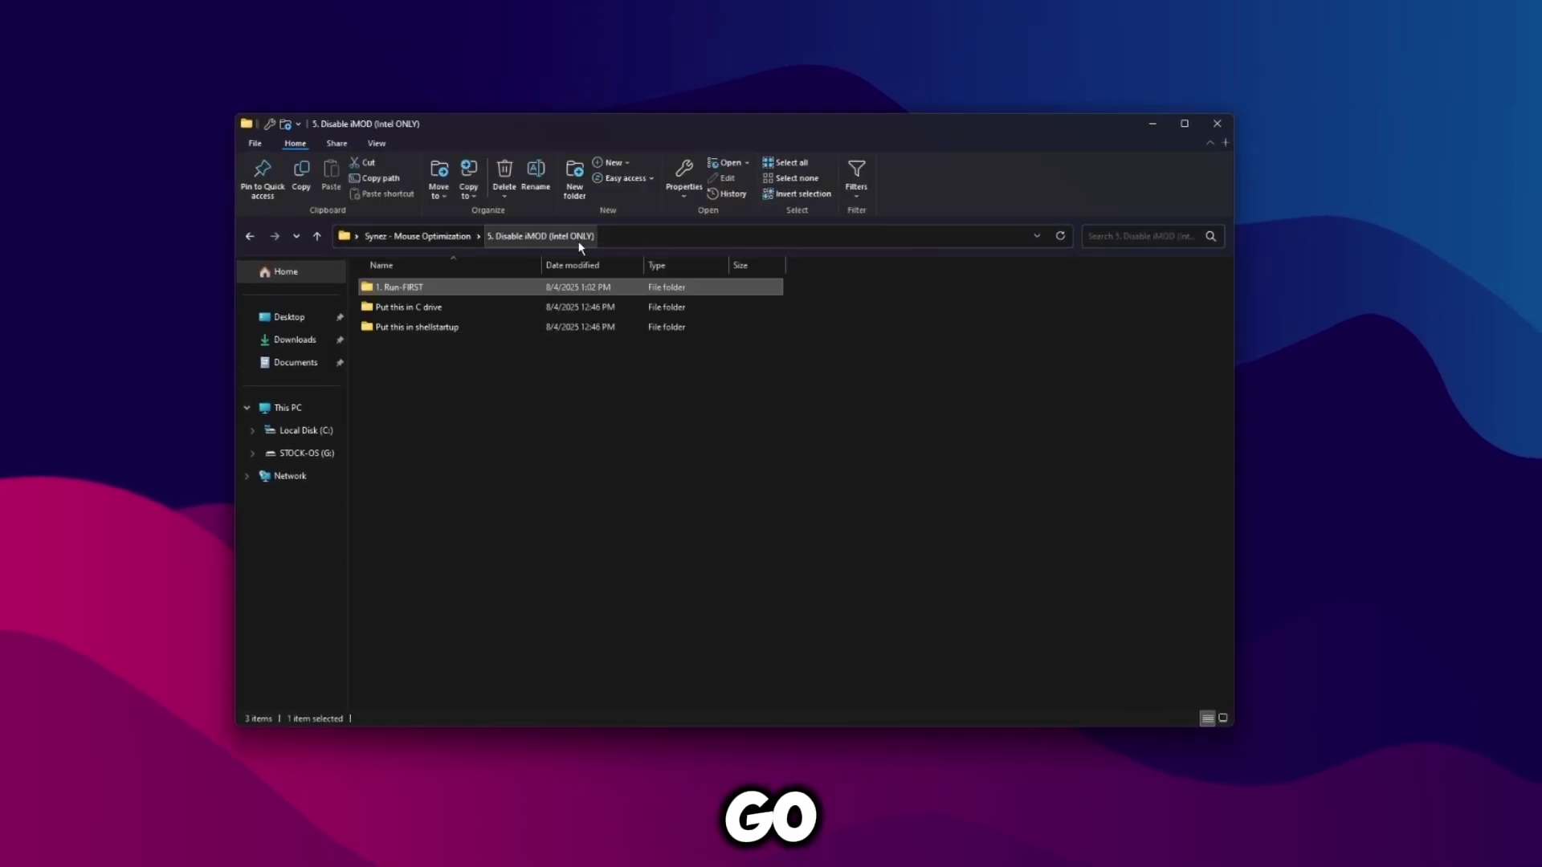
{"action": "double_click", "coordinate": [562, 310]}
{"action": "left_click", "coordinate": [532, 291]}
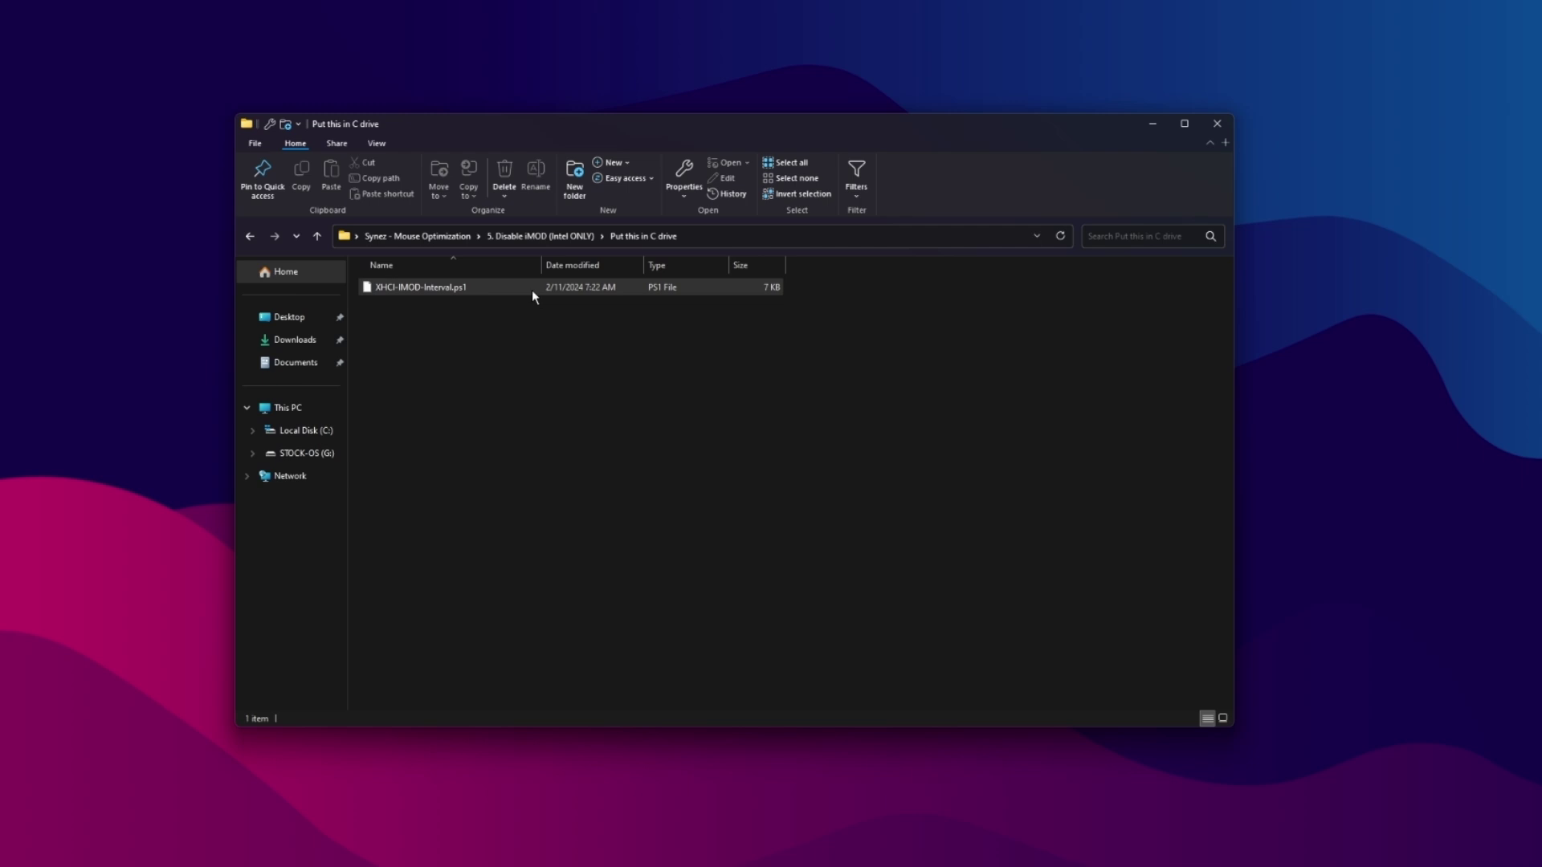
{"action": "right_click", "coordinate": [501, 290]}
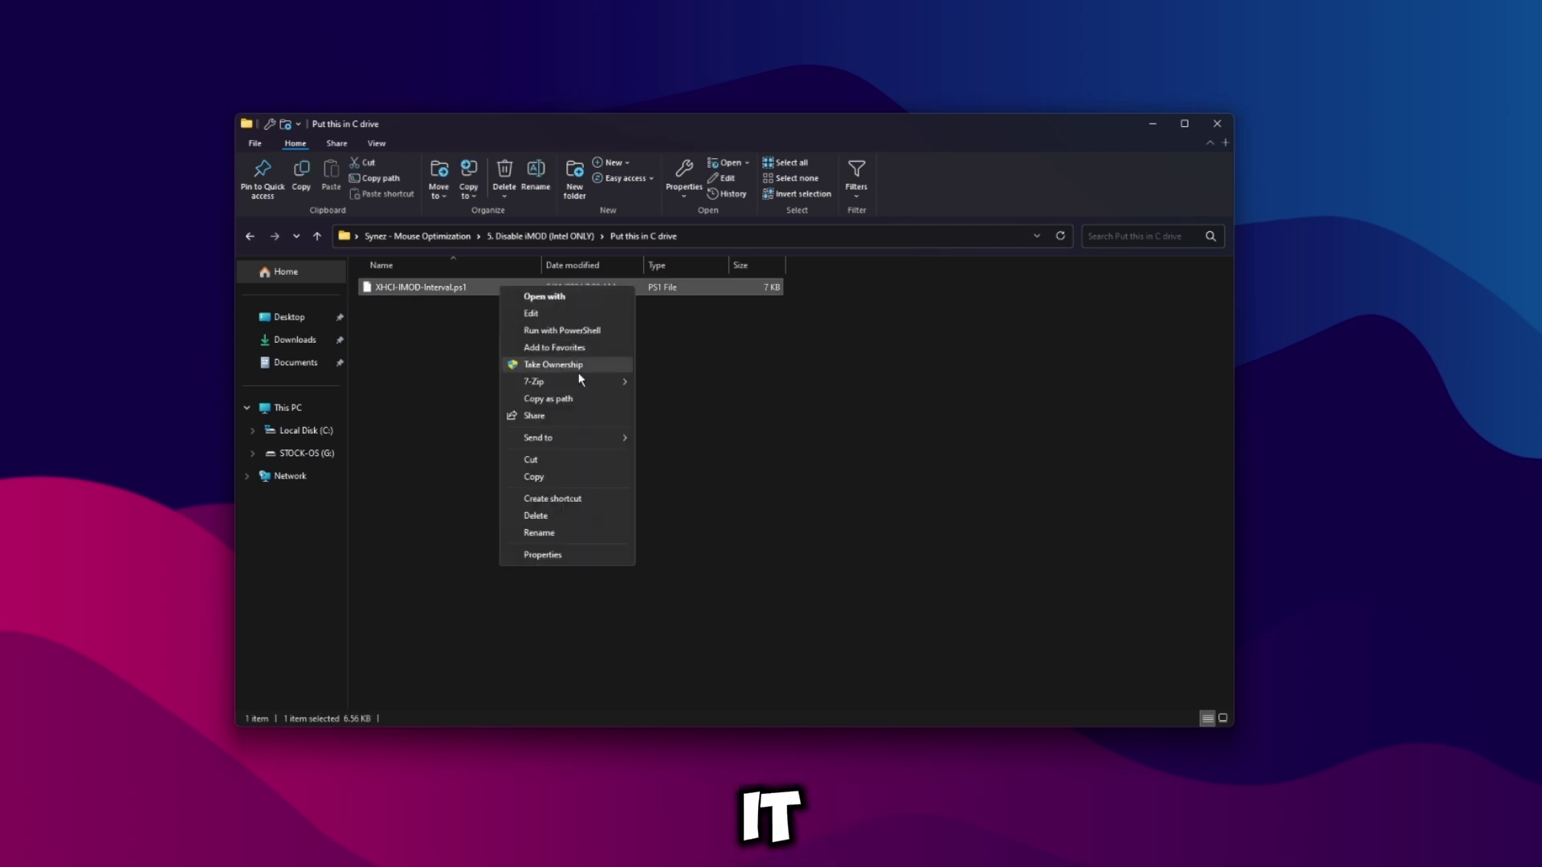
{"action": "left_click", "coordinate": [569, 477]}
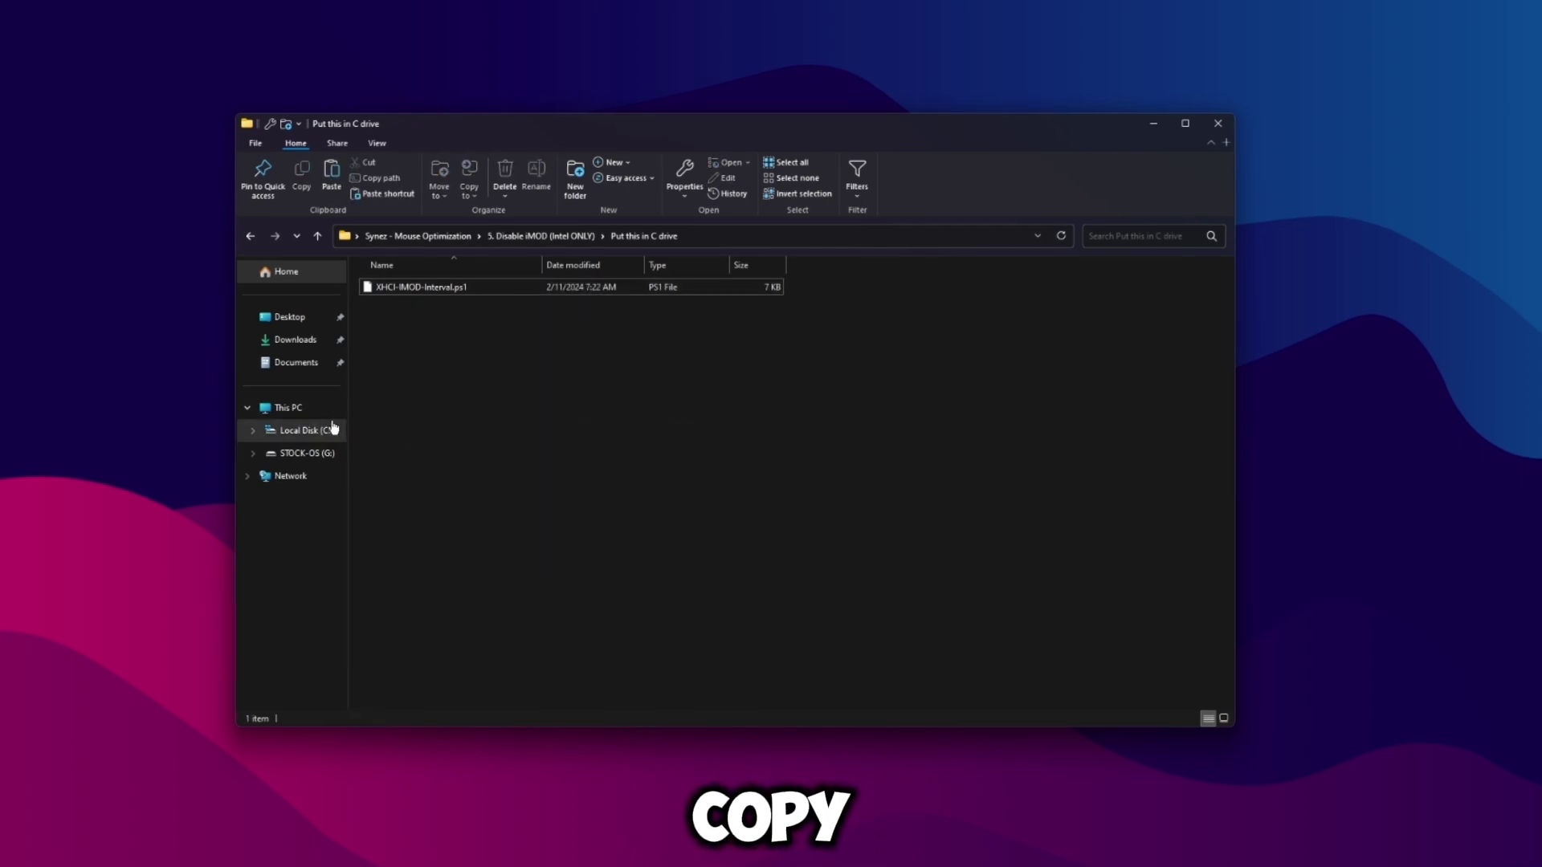
{"action": "left_click", "coordinate": [329, 433]}
{"action": "key", "text": "ctrl+v"}
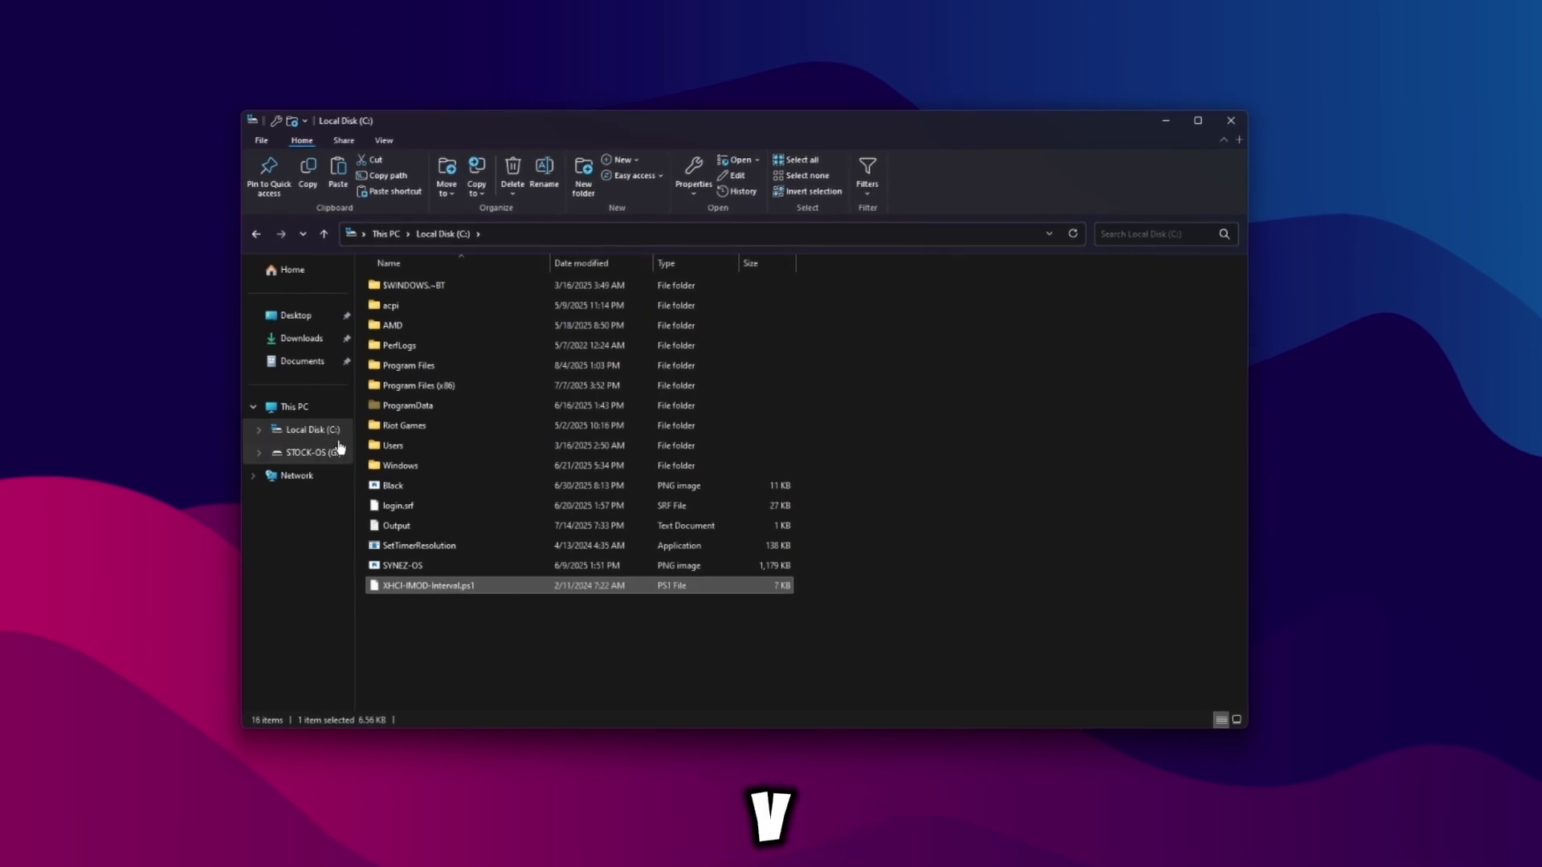
{"action": "left_click", "coordinate": [458, 632]}
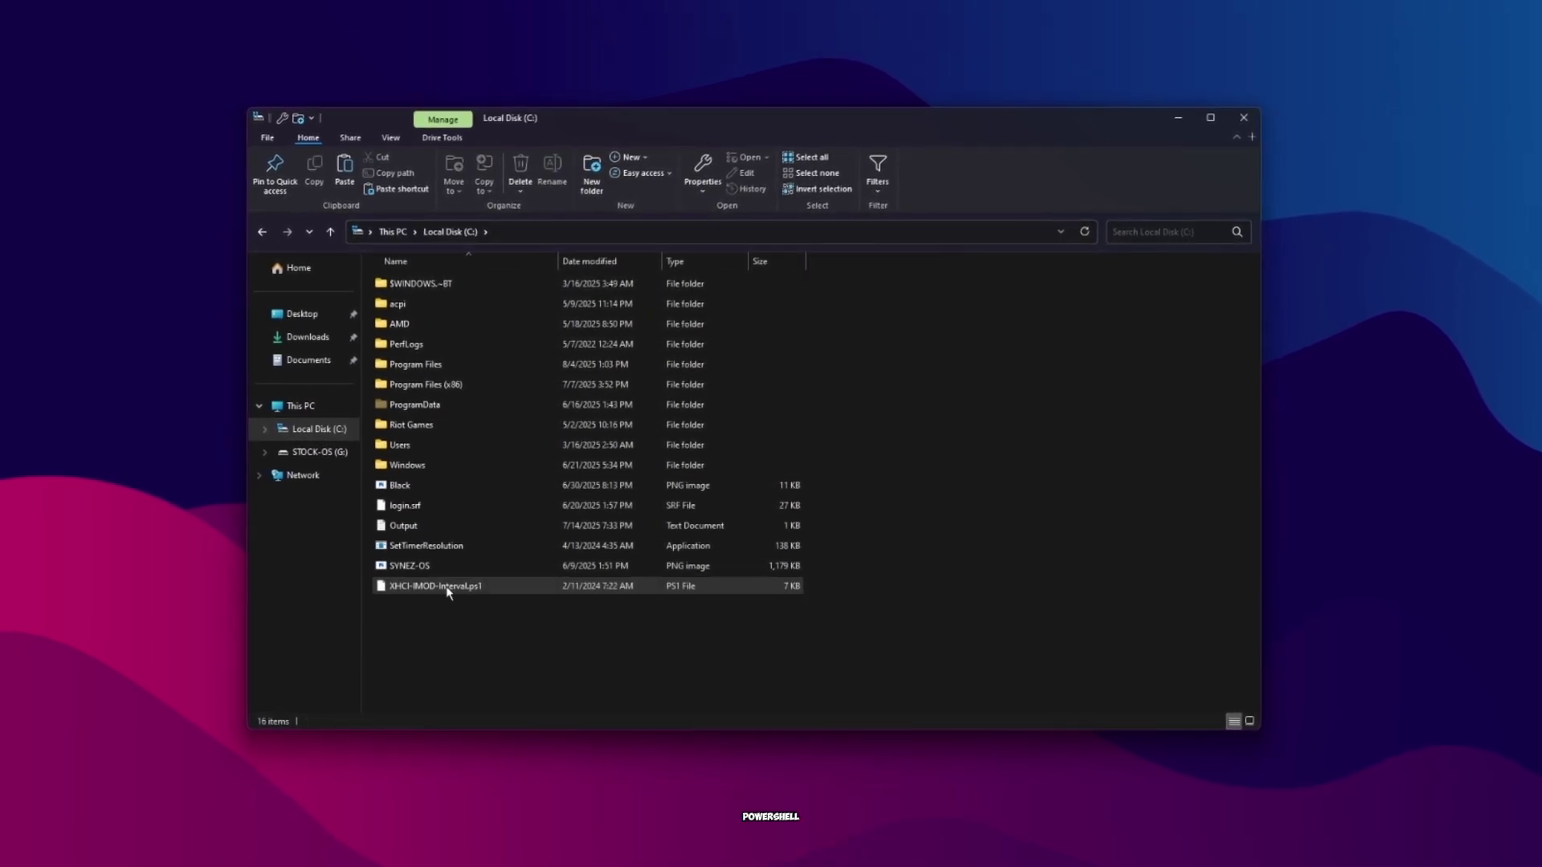
Step: Paste the Disable iMOD batch file into Startup via the shell startup shortcut, then recheck C:
{"action": "left_click", "coordinate": [264, 232]}
{"action": "left_click", "coordinate": [264, 232]}
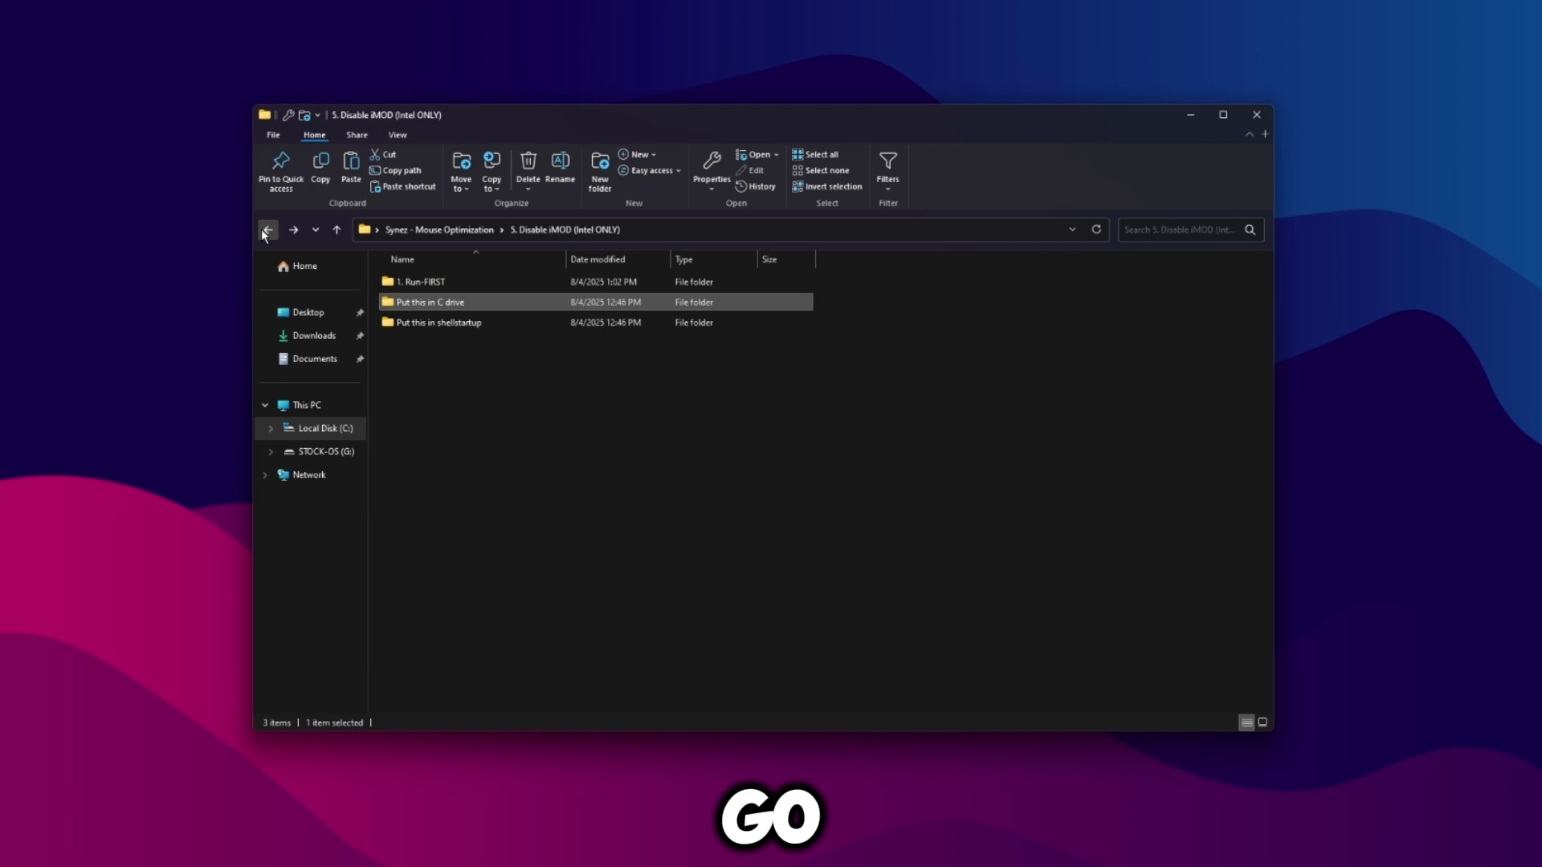
{"action": "double_click", "coordinate": [415, 323]}
{"action": "double_click", "coordinate": [486, 302]}
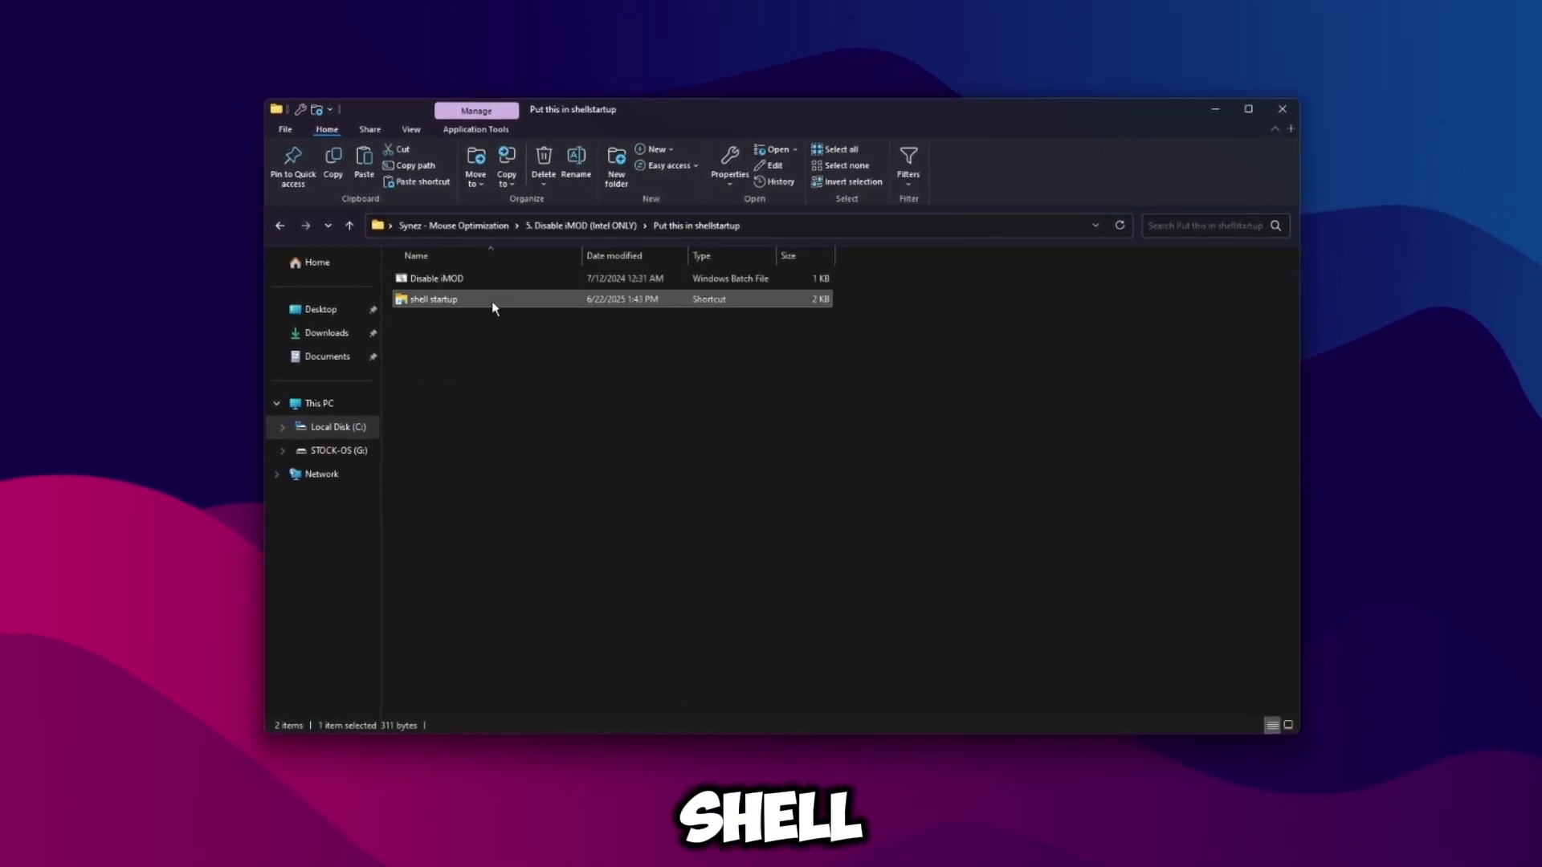
{"action": "key", "text": "ctrl+v"}
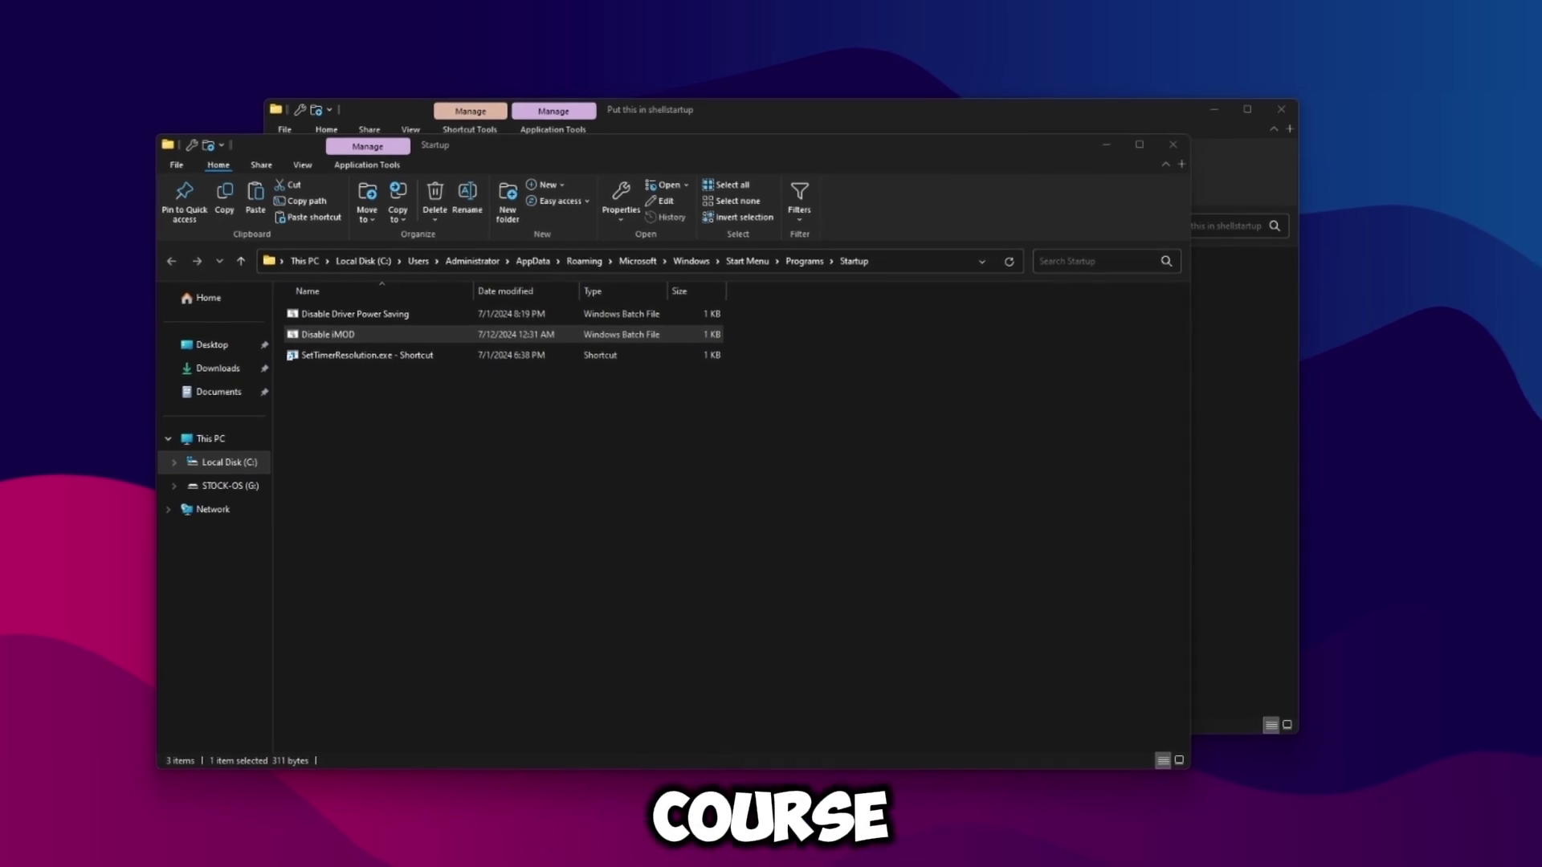
{"action": "left_click", "coordinate": [364, 337]}
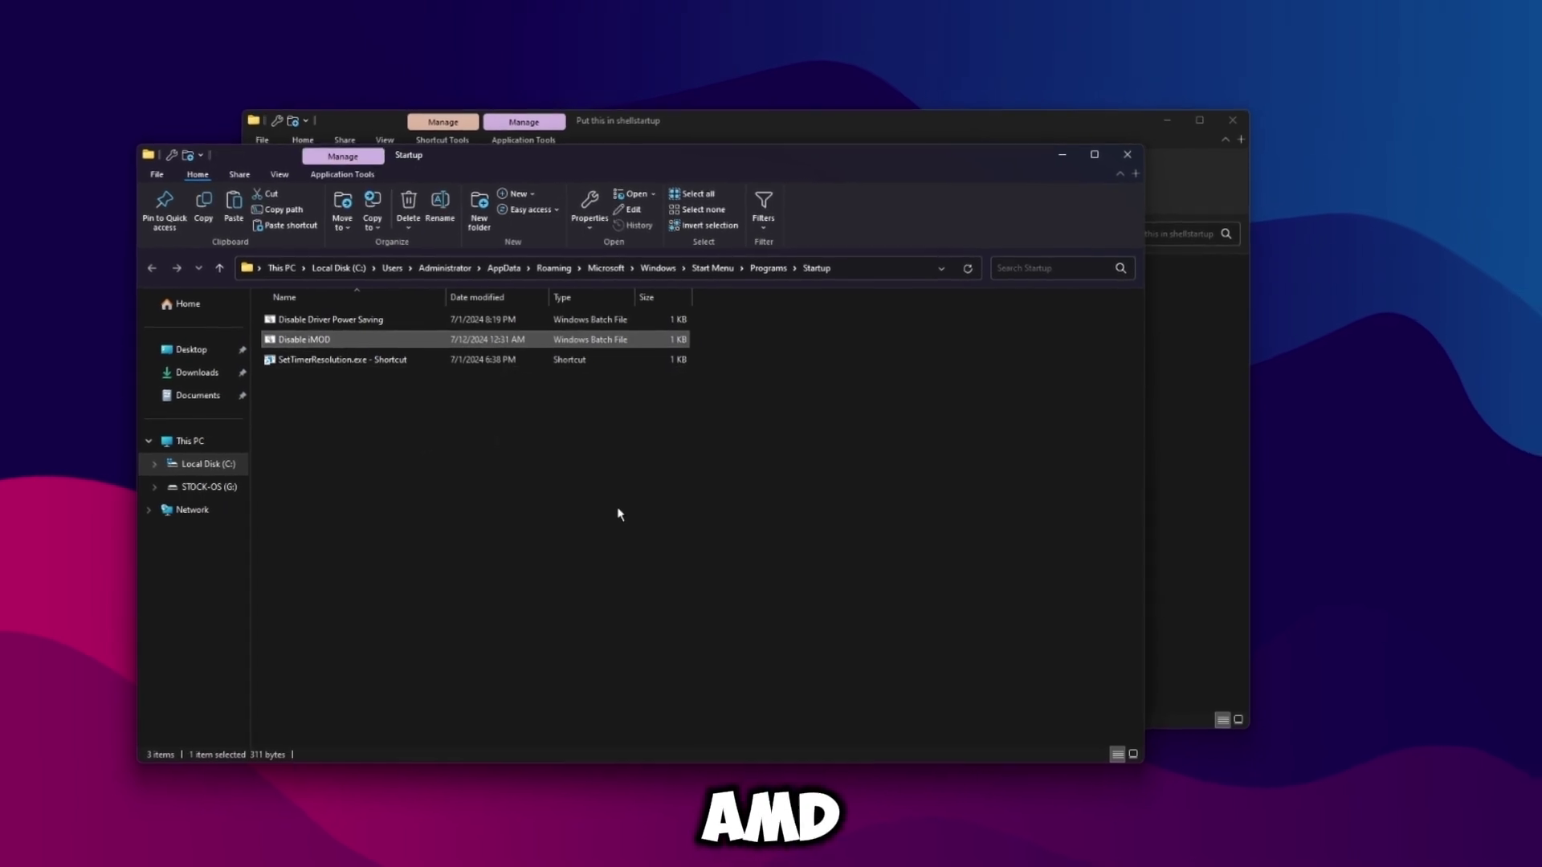
{"action": "key", "text": "Delete"}
{"action": "left_click", "coordinate": [1113, 158]}
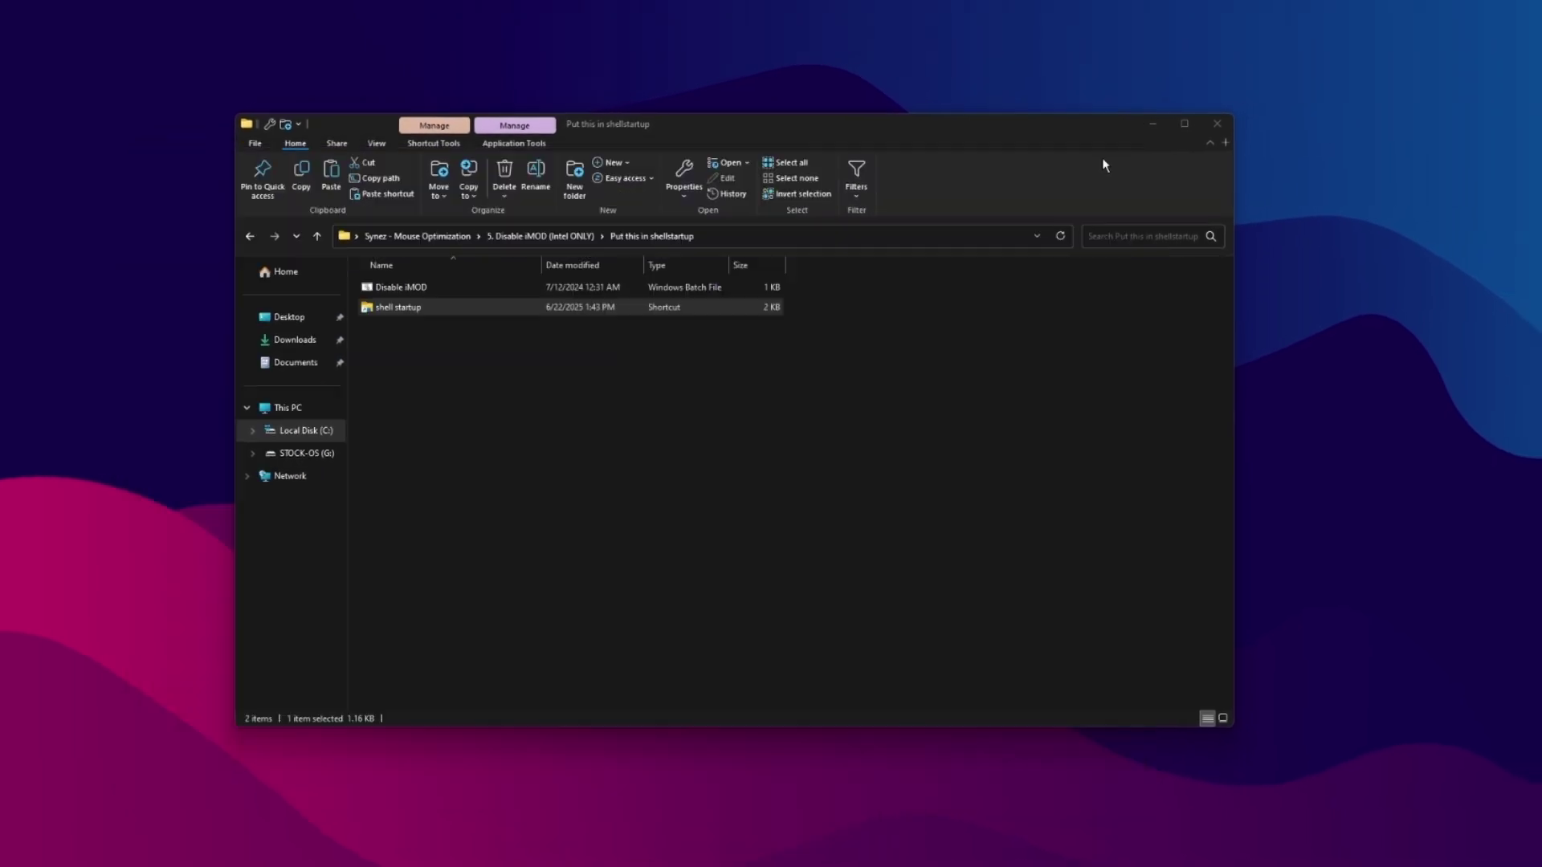
{"action": "left_click", "coordinate": [306, 431]}
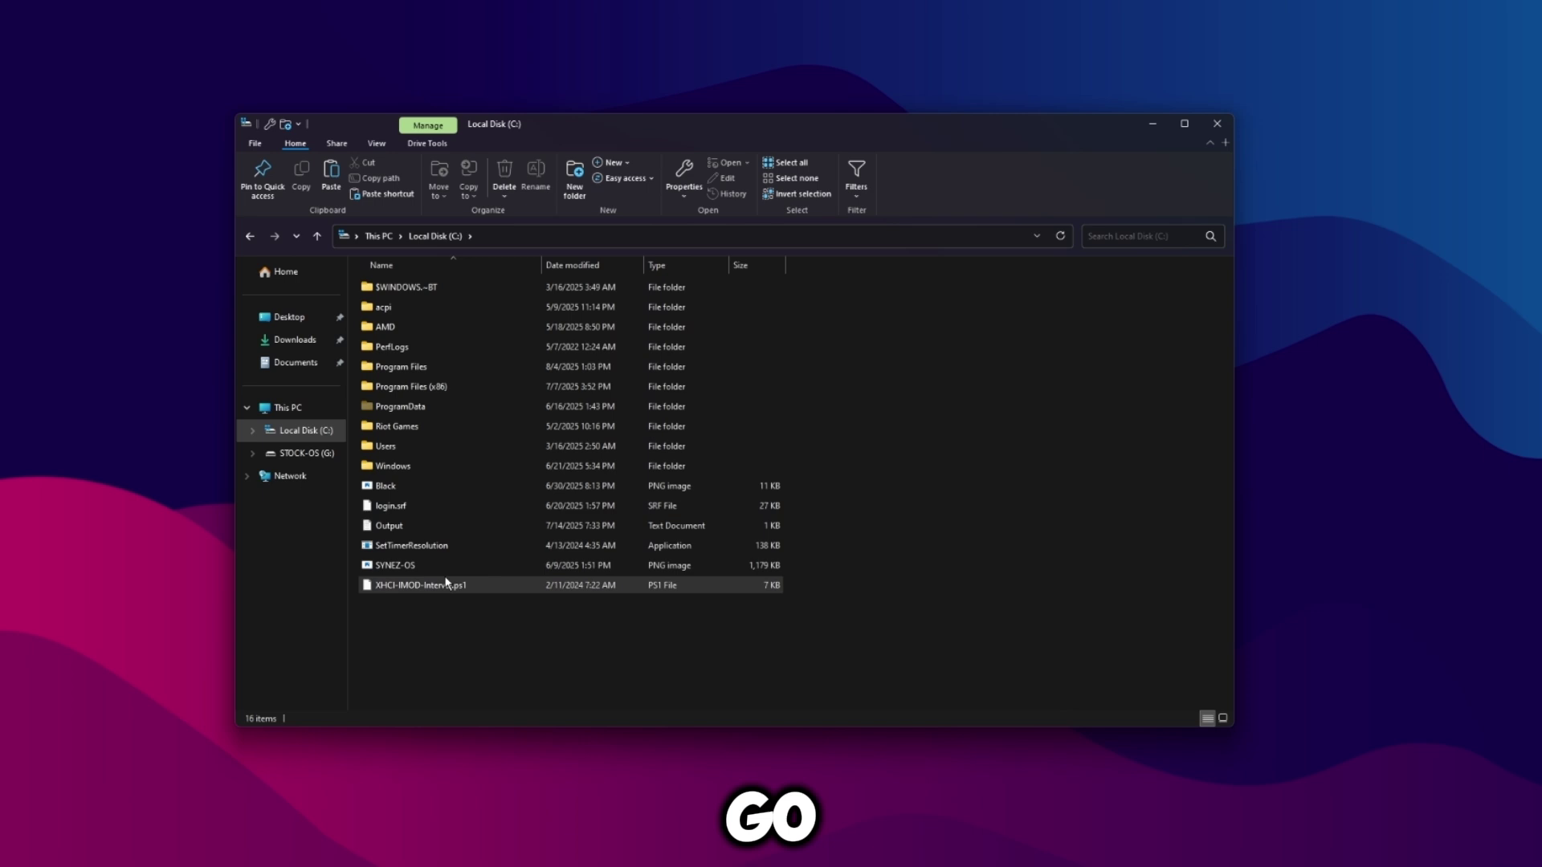
{"action": "left_click", "coordinate": [248, 244]}
Step: Run the Import Synez Power batch file, then open the power plan settings via 'edit power' search
{"action": "left_click", "coordinate": [434, 237]}
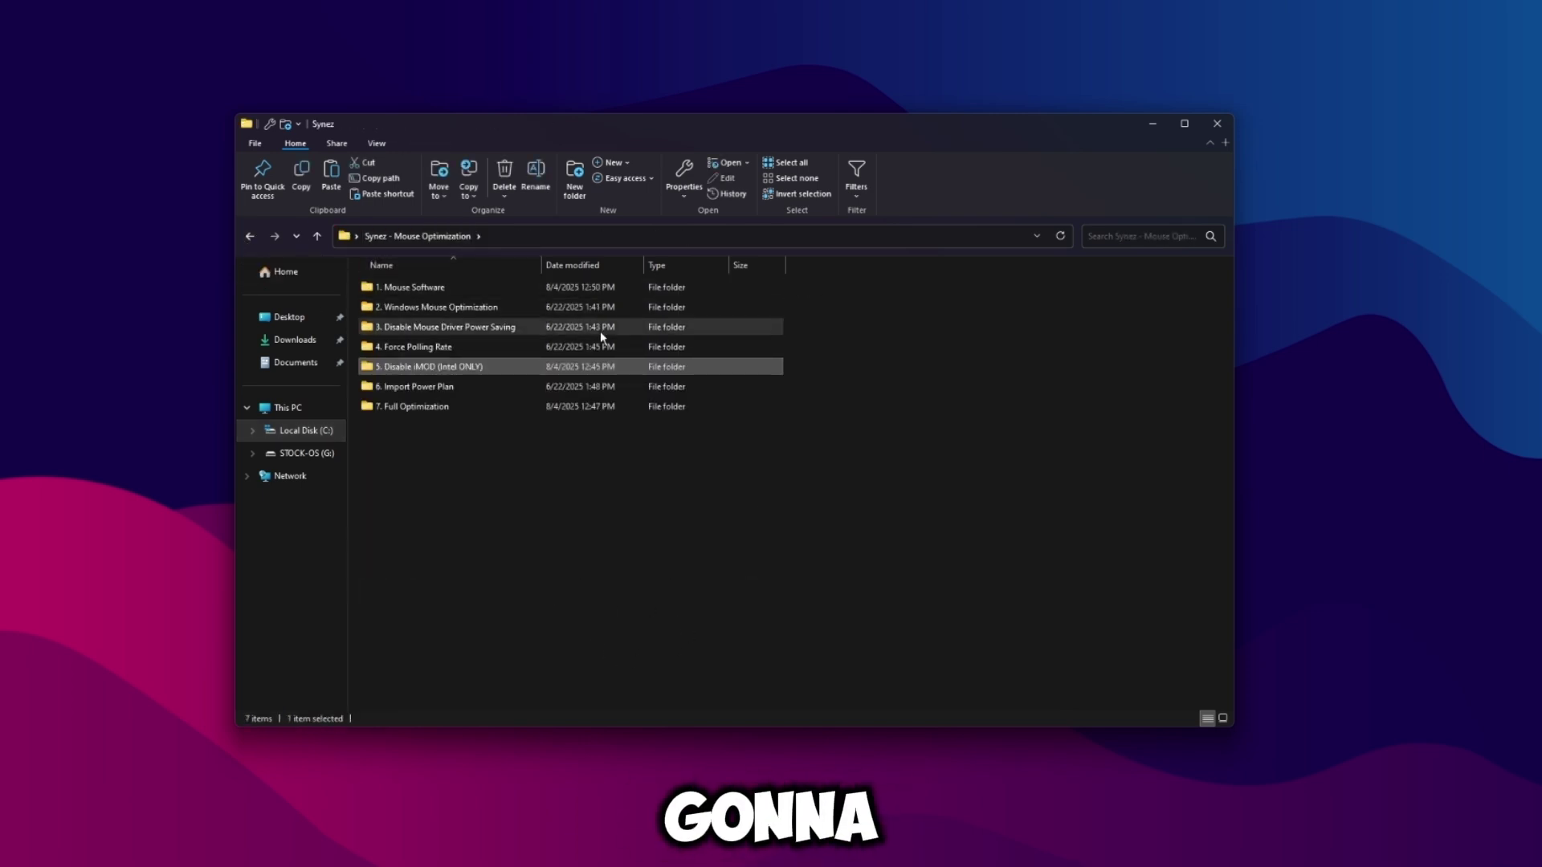
{"action": "double_click", "coordinate": [460, 389]}
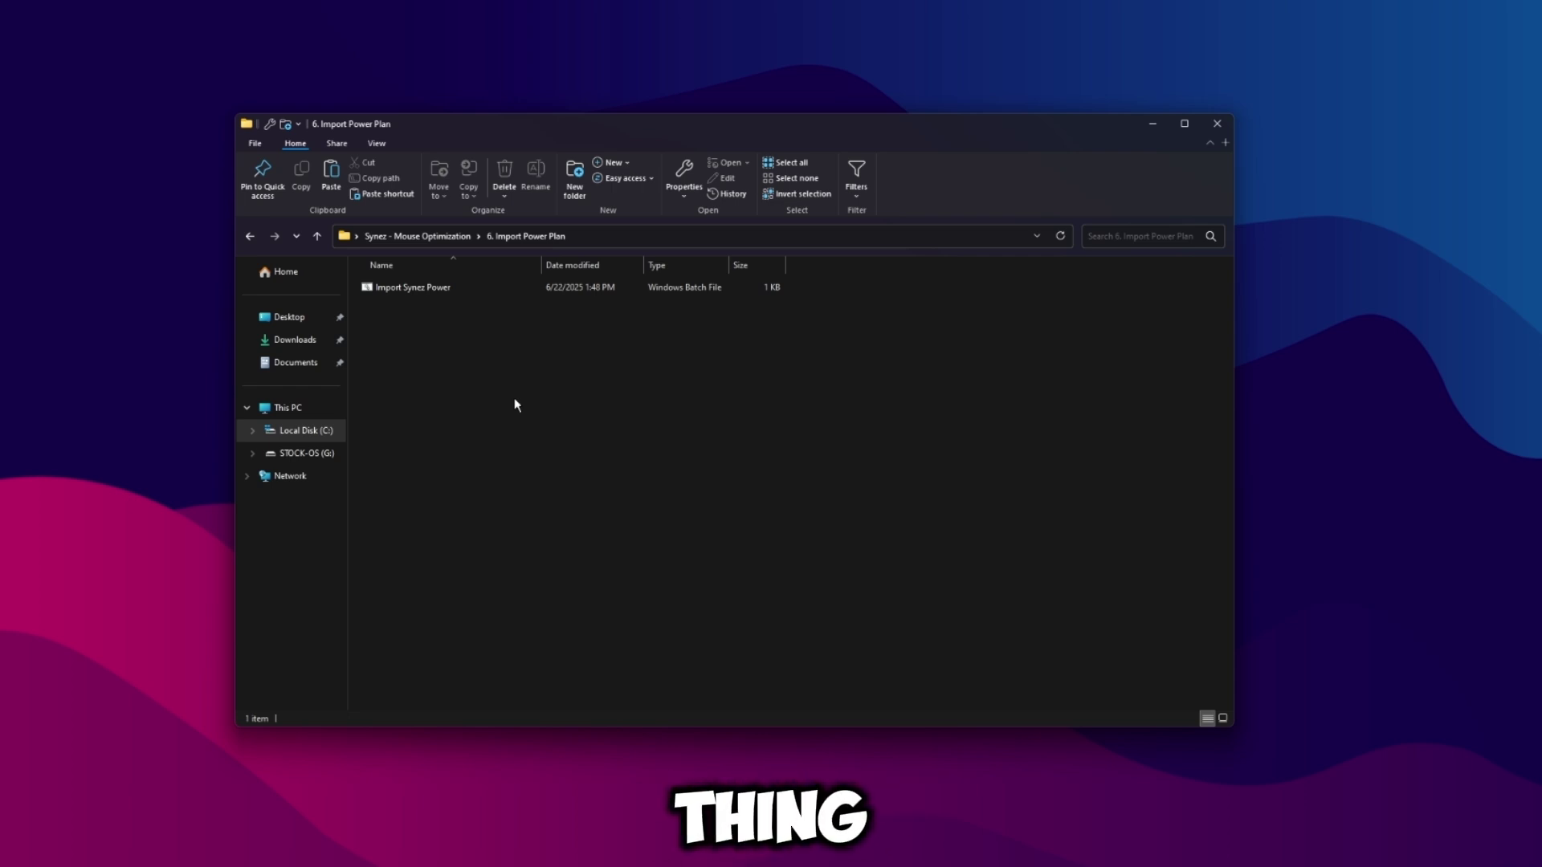
{"action": "double_click", "coordinate": [467, 287]}
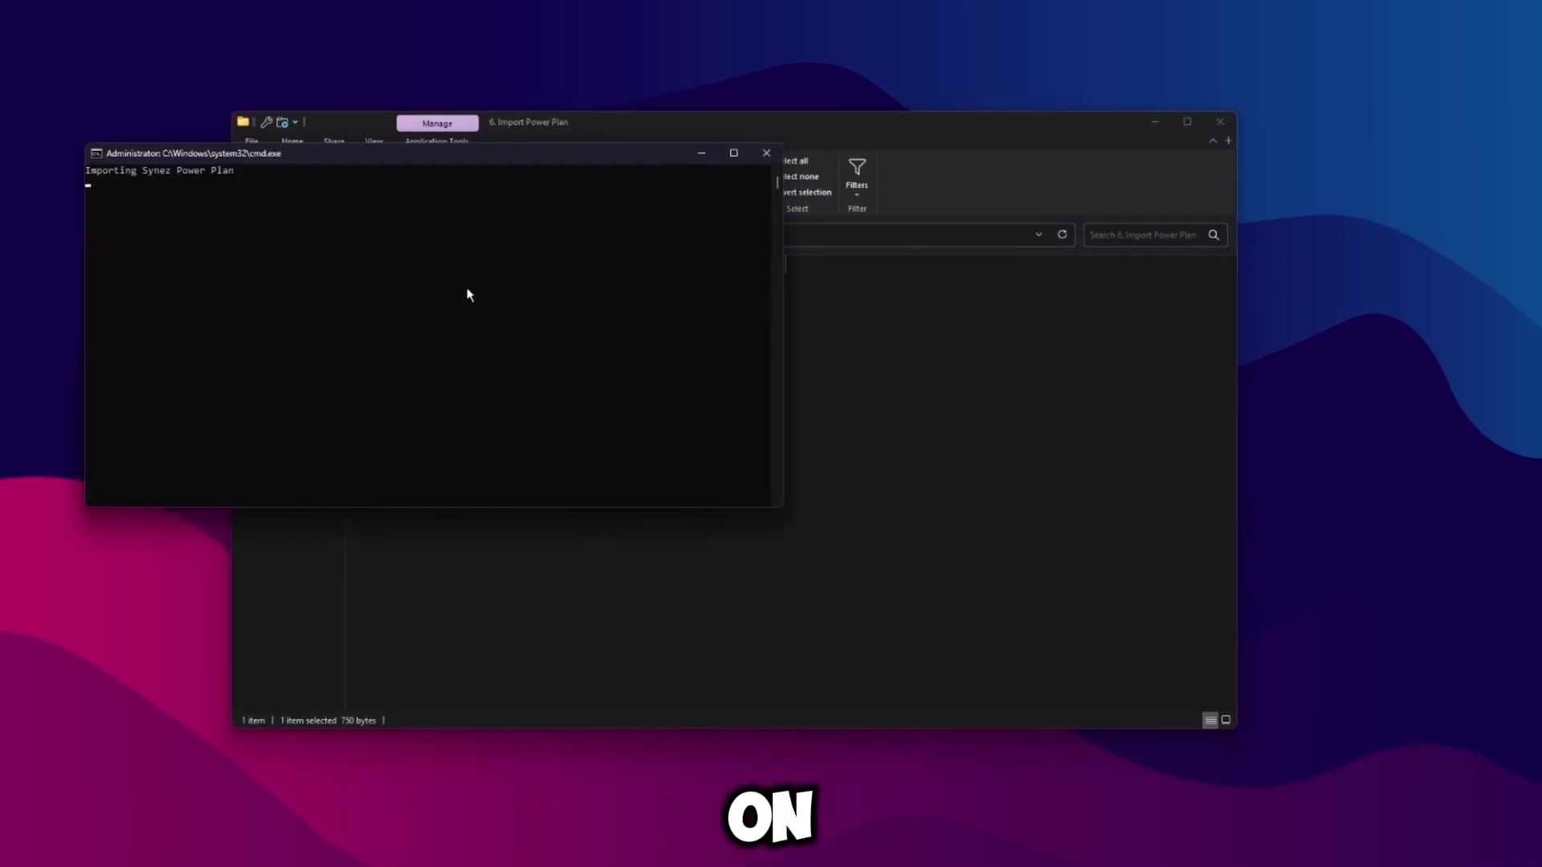
{"action": "key", "text": "super"}
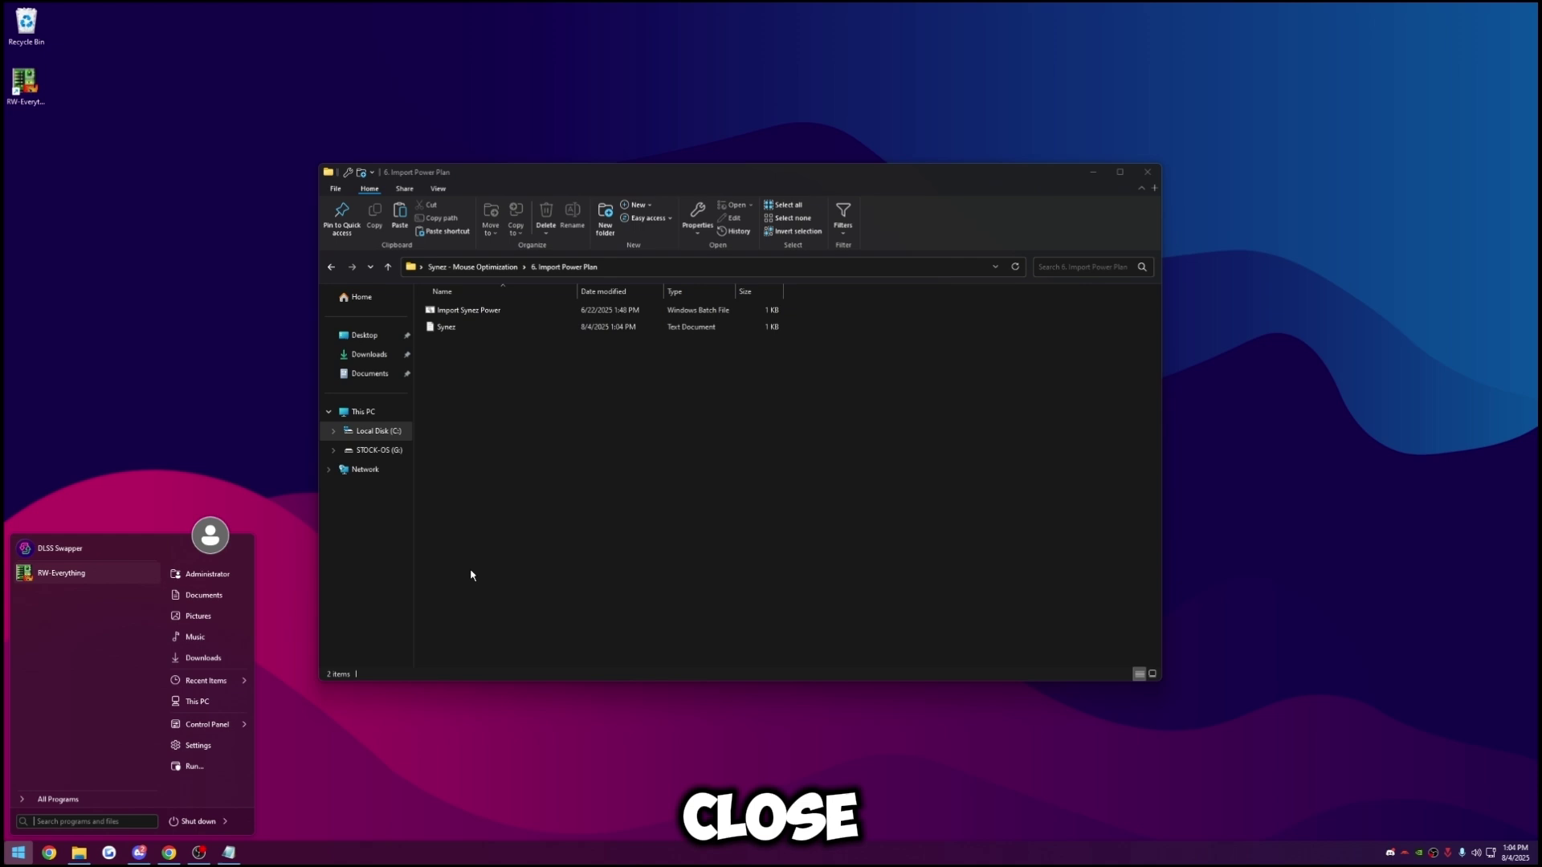
{"action": "type", "text": "edit power"}
{"action": "key", "text": "Return"}
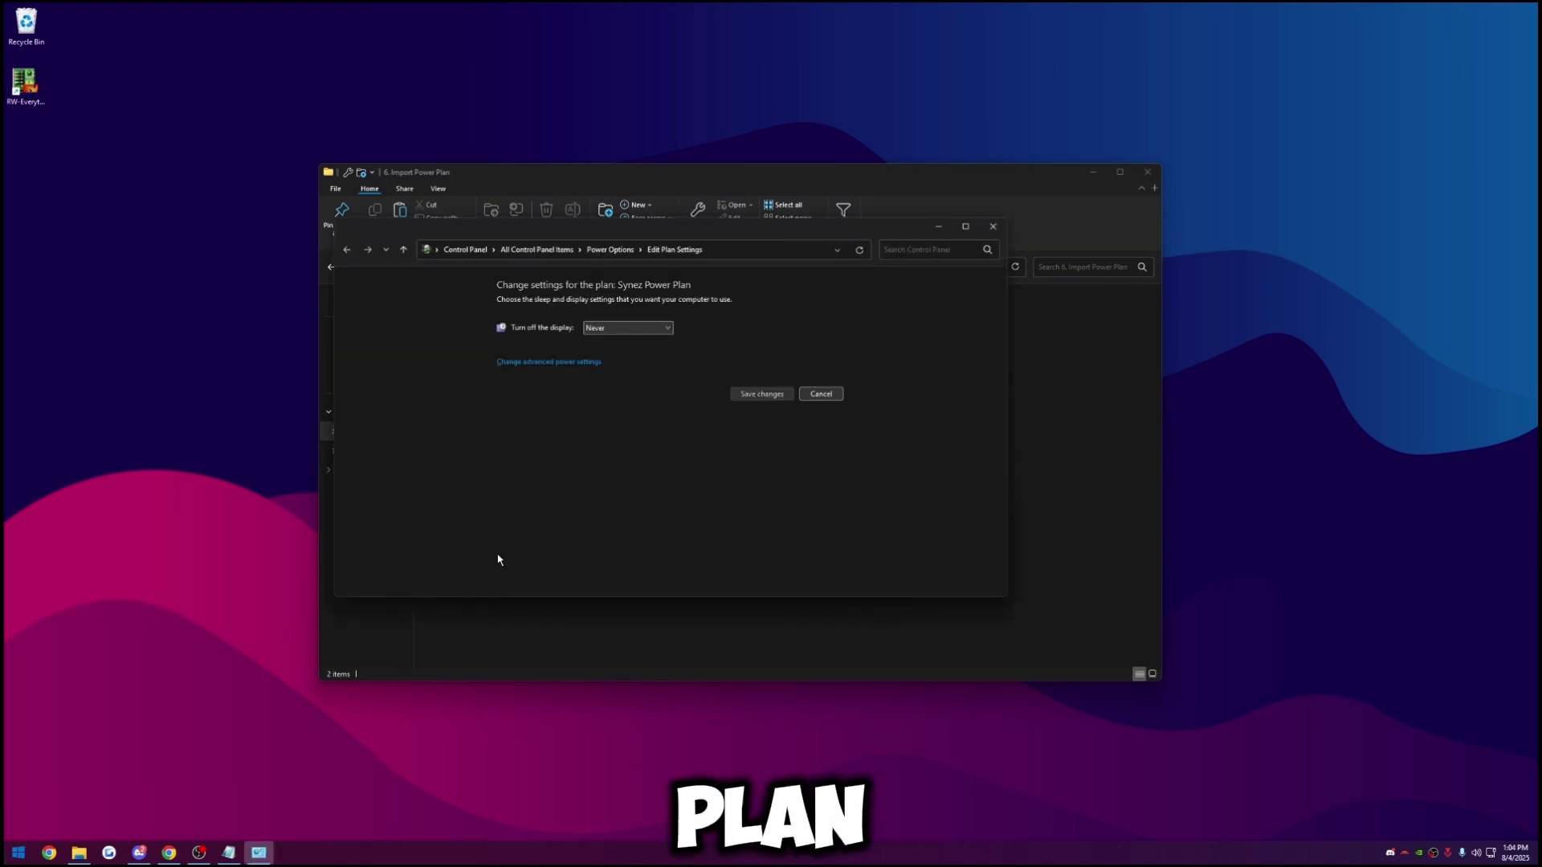
Step: Check Synez Power Plan is selected in Power Options, then close Control Panel
{"action": "left_click", "coordinate": [610, 250]}
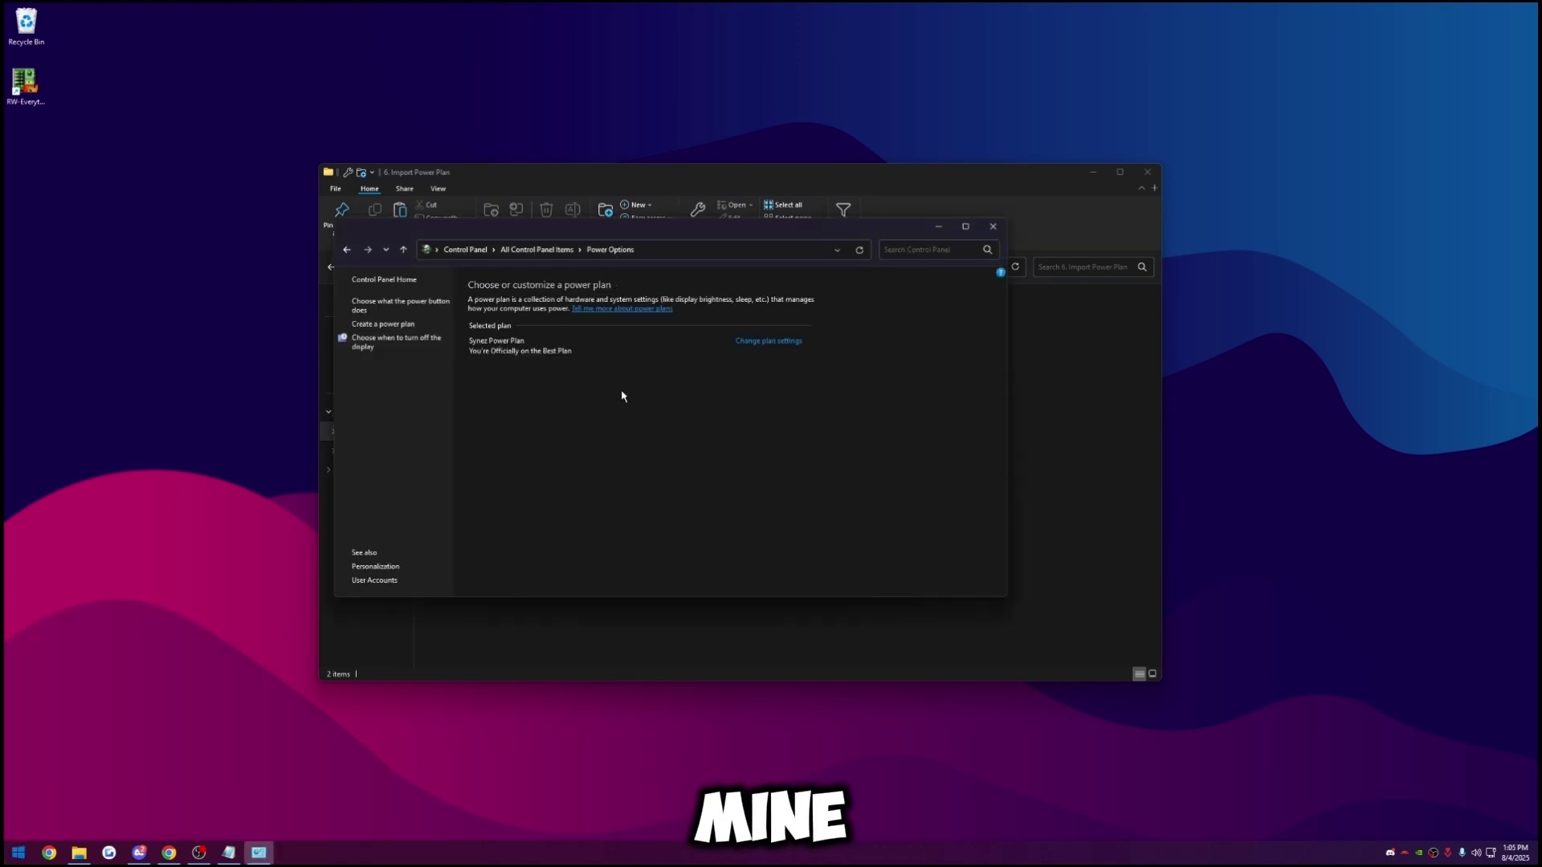
{"action": "left_click", "coordinate": [994, 227]}
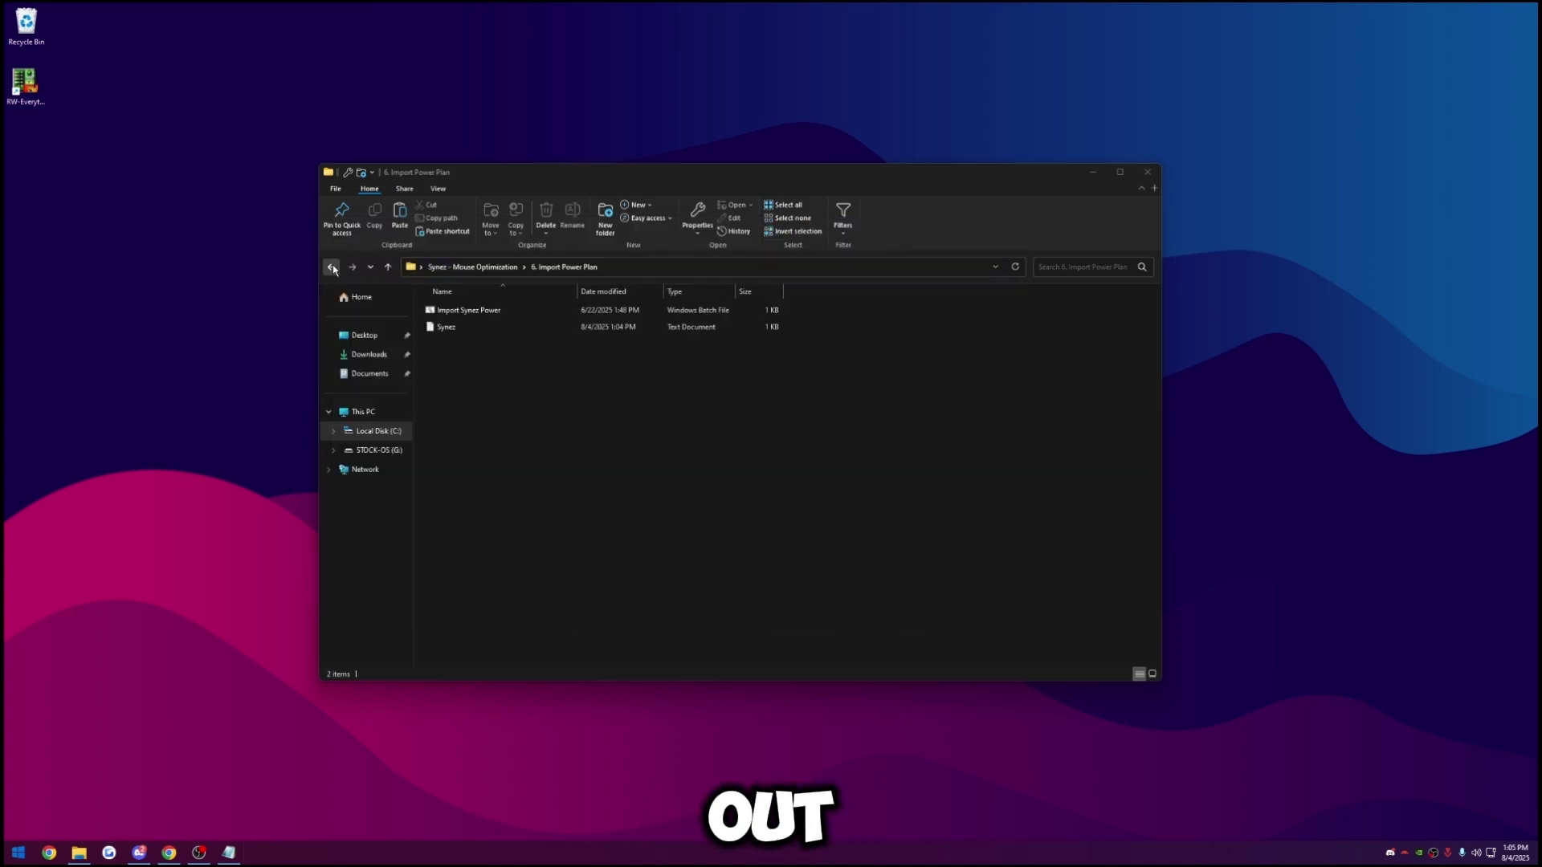